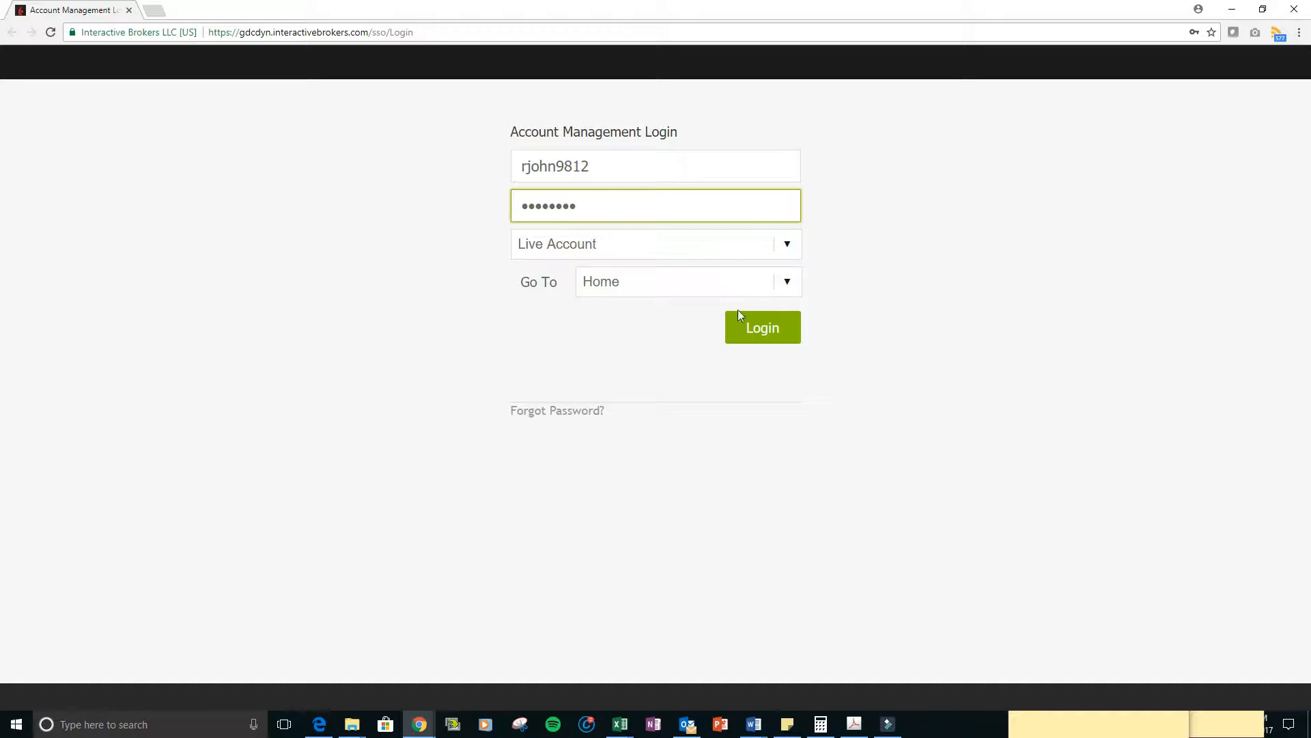
# Step: Log in to Interactive Brokers Account Management with the filled-in credentials
pyautogui.click(757, 334)
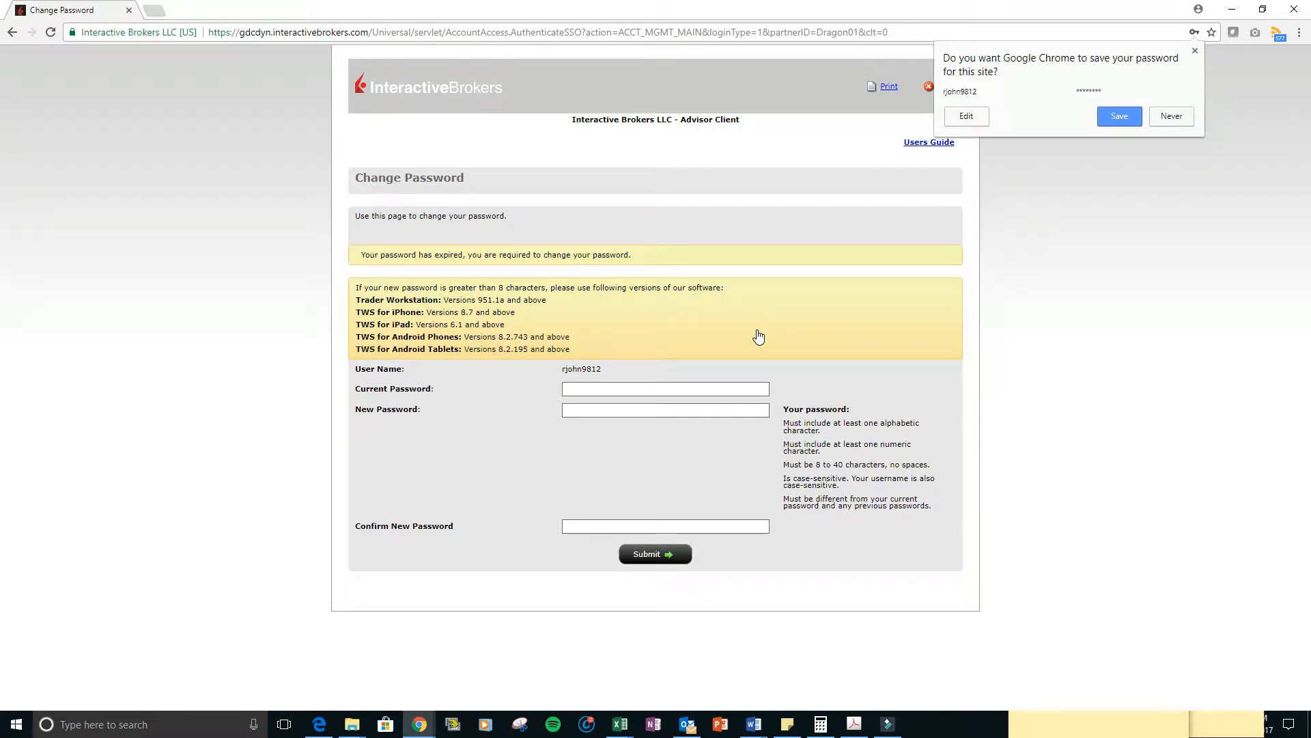
# Step: Dismiss the save-password bubble, then enter the current password and the new password twice, and submit
pyautogui.click(1194, 51)
pyautogui.click(728, 386)
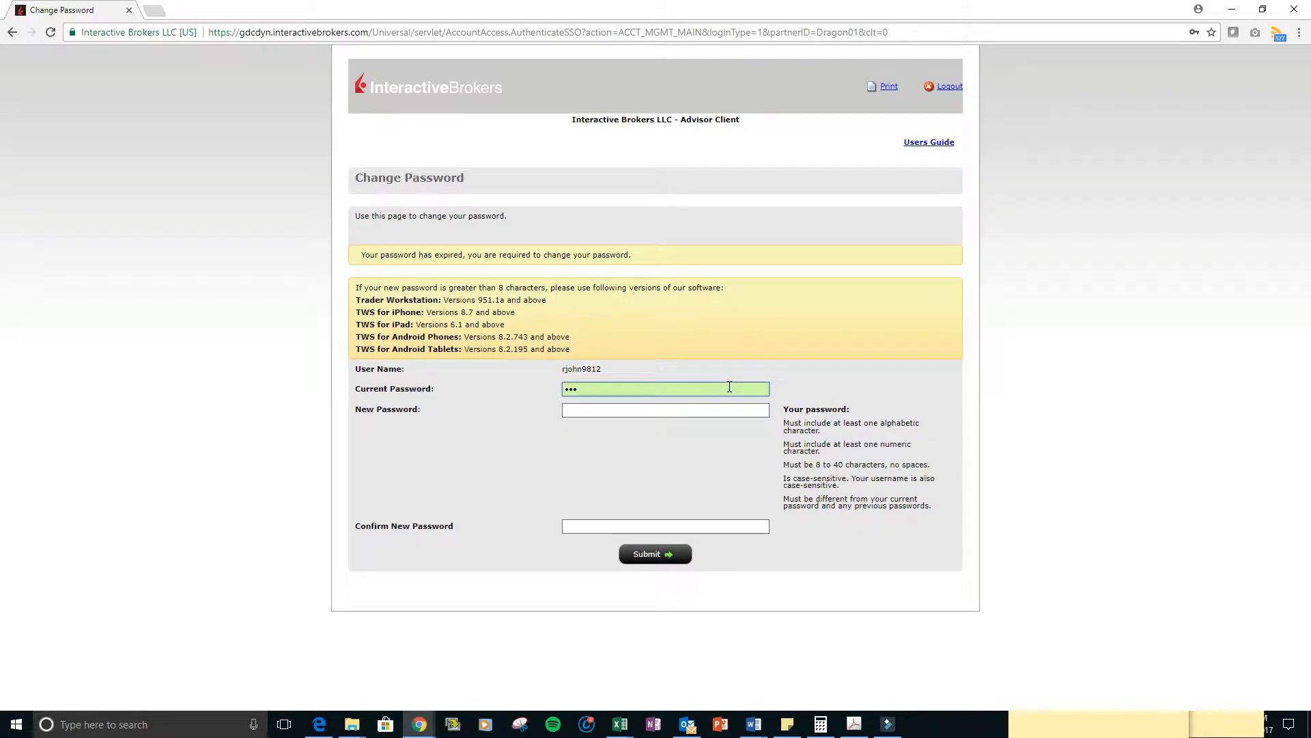
pyautogui.write('••••••')
pyautogui.click(726, 412)
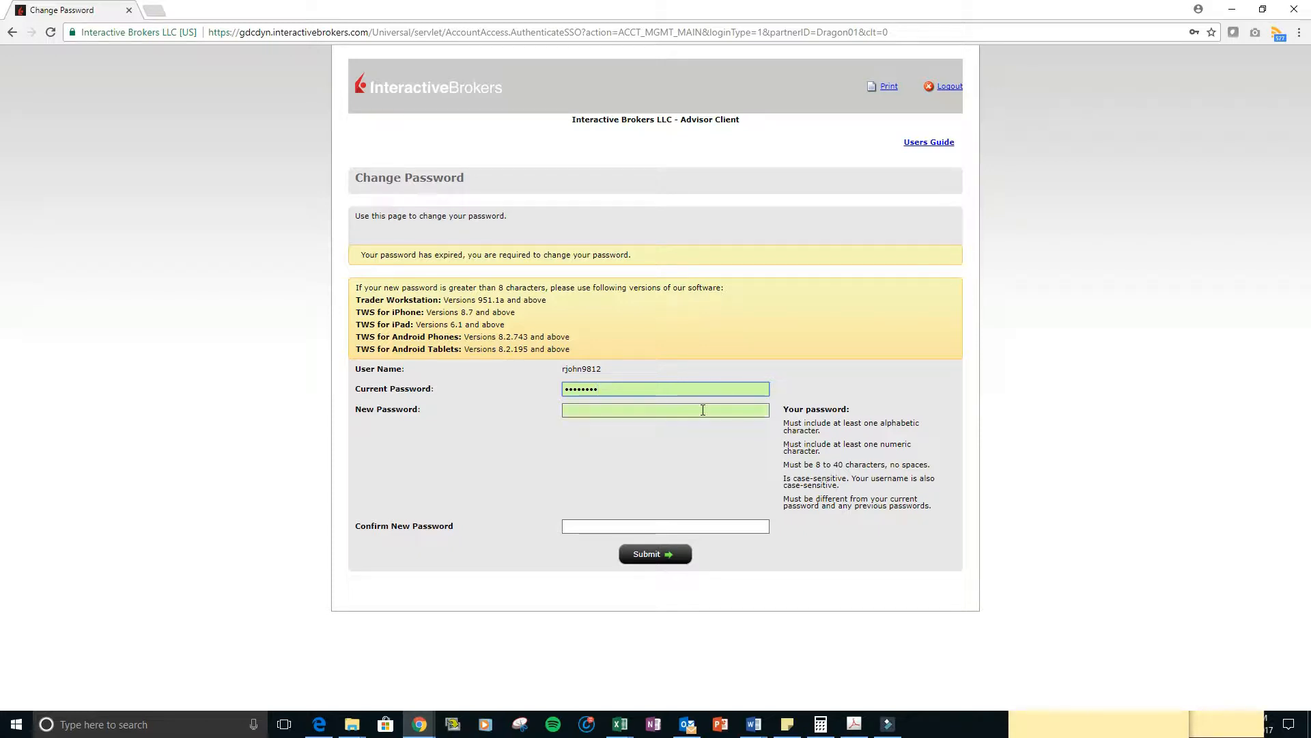
pyautogui.click(706, 417)
pyautogui.write('••••••••')
pyautogui.press('Tab')
pyautogui.write('•••••')
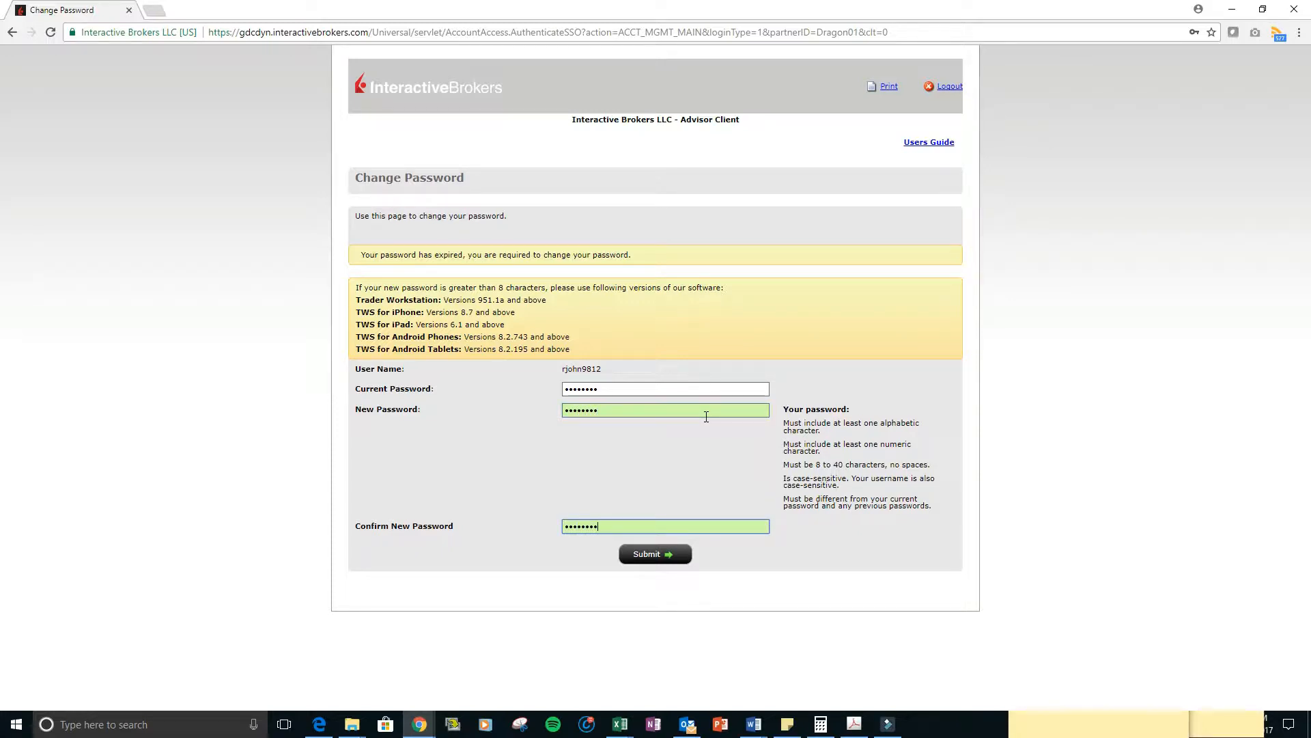
pyautogui.click(646, 555)
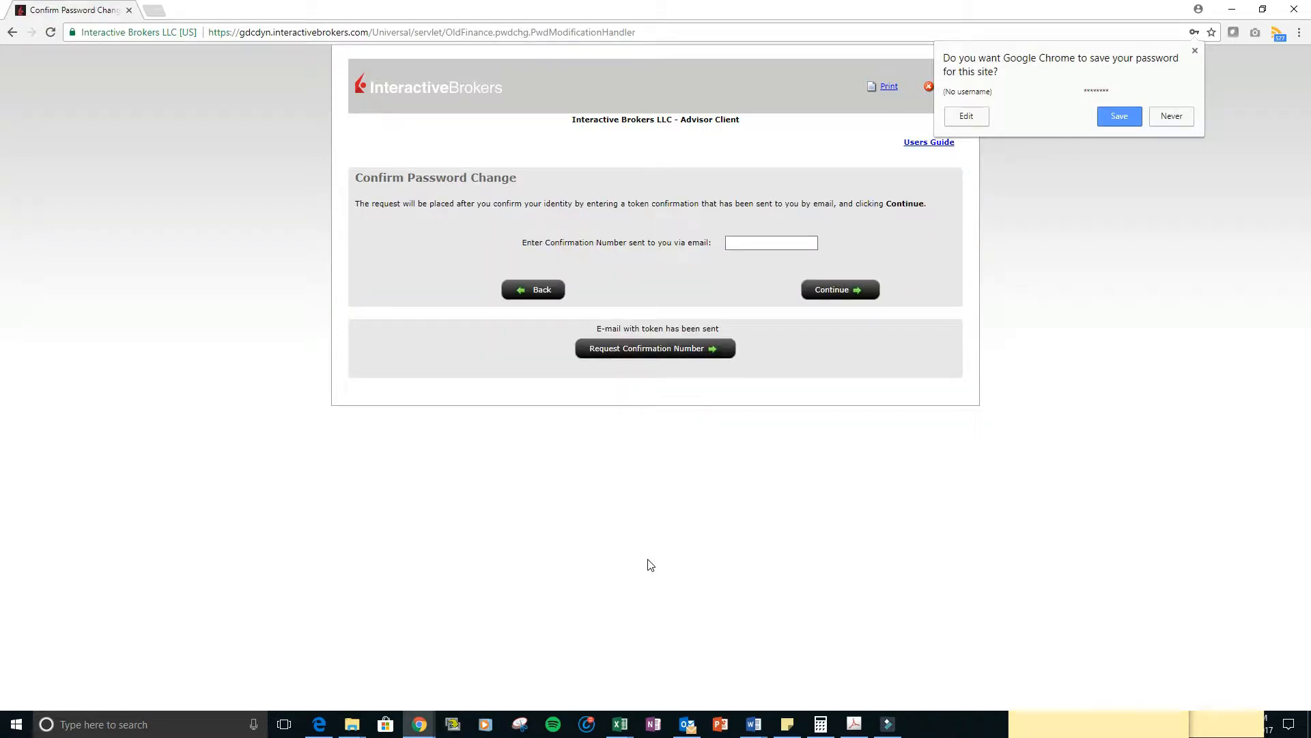
# Step: Decline saving the password, then enter the confirmation number from the Outlook email to confirm the change
pyautogui.click(1171, 116)
pyautogui.click(792, 240)
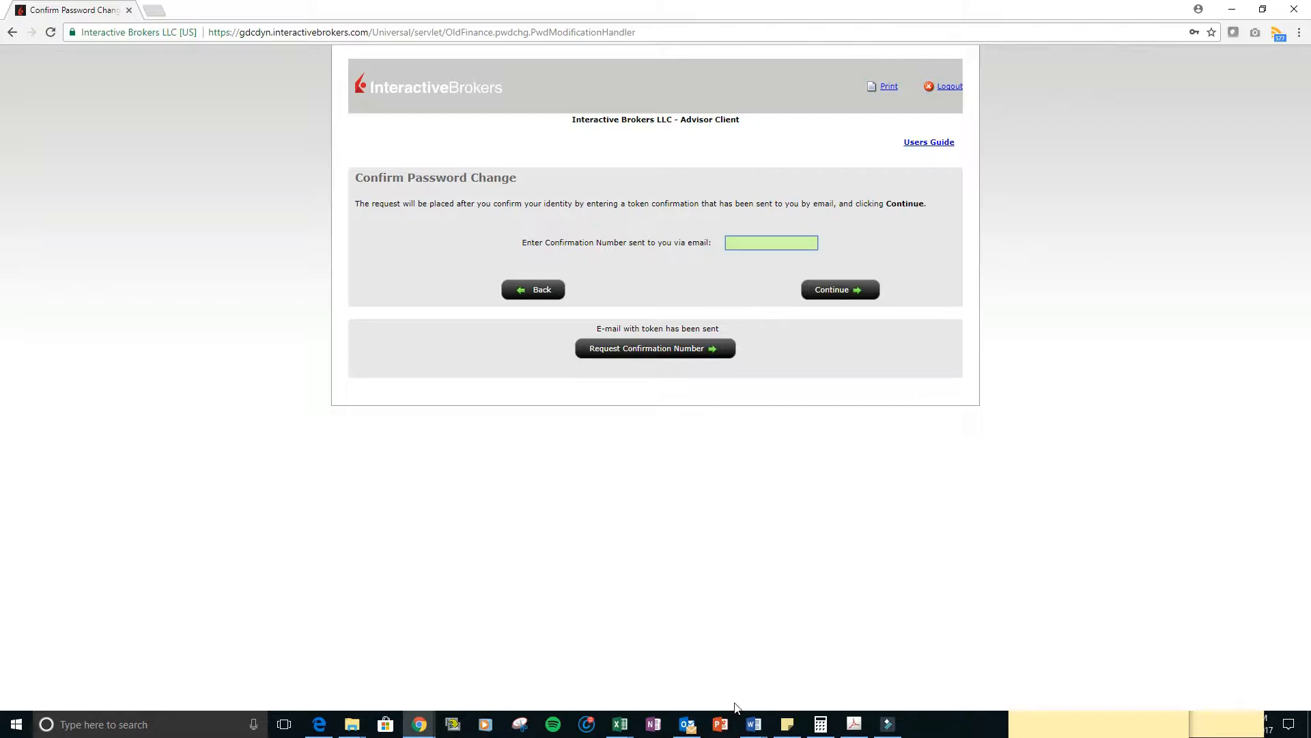
pyautogui.click(695, 729)
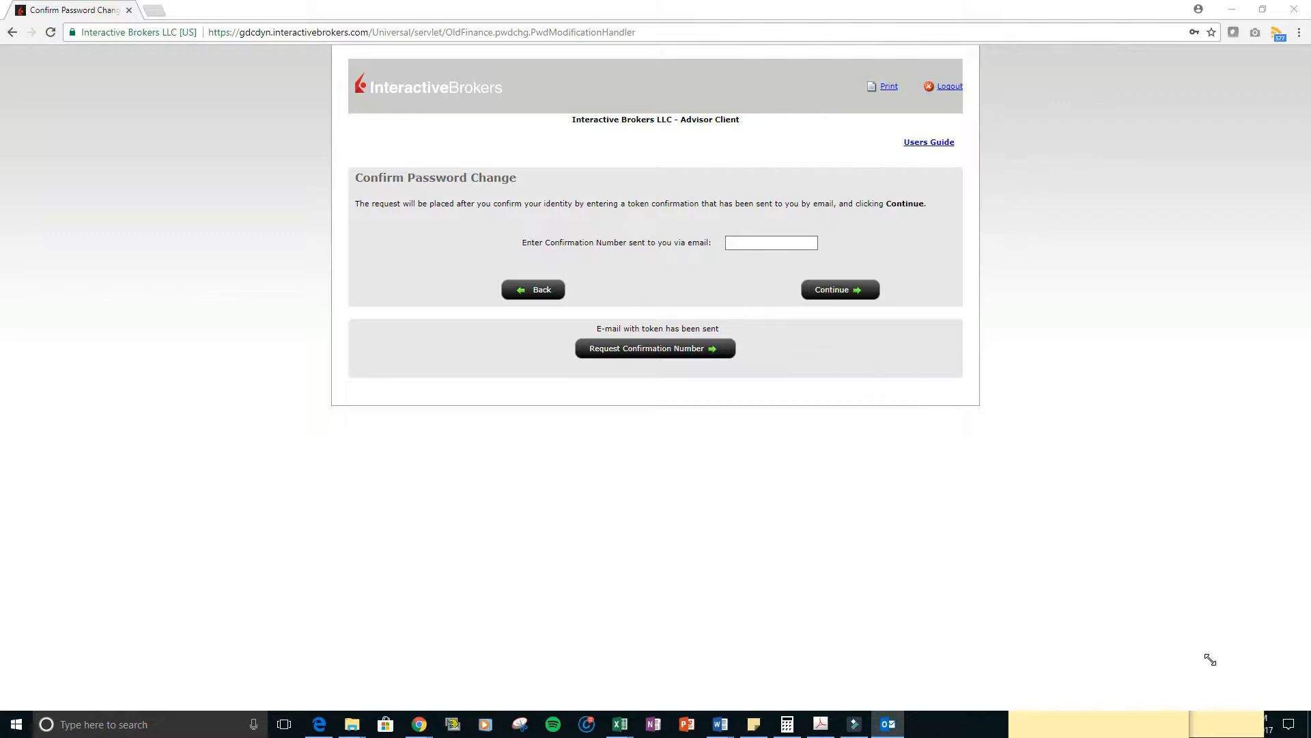
pyautogui.click(750, 246)
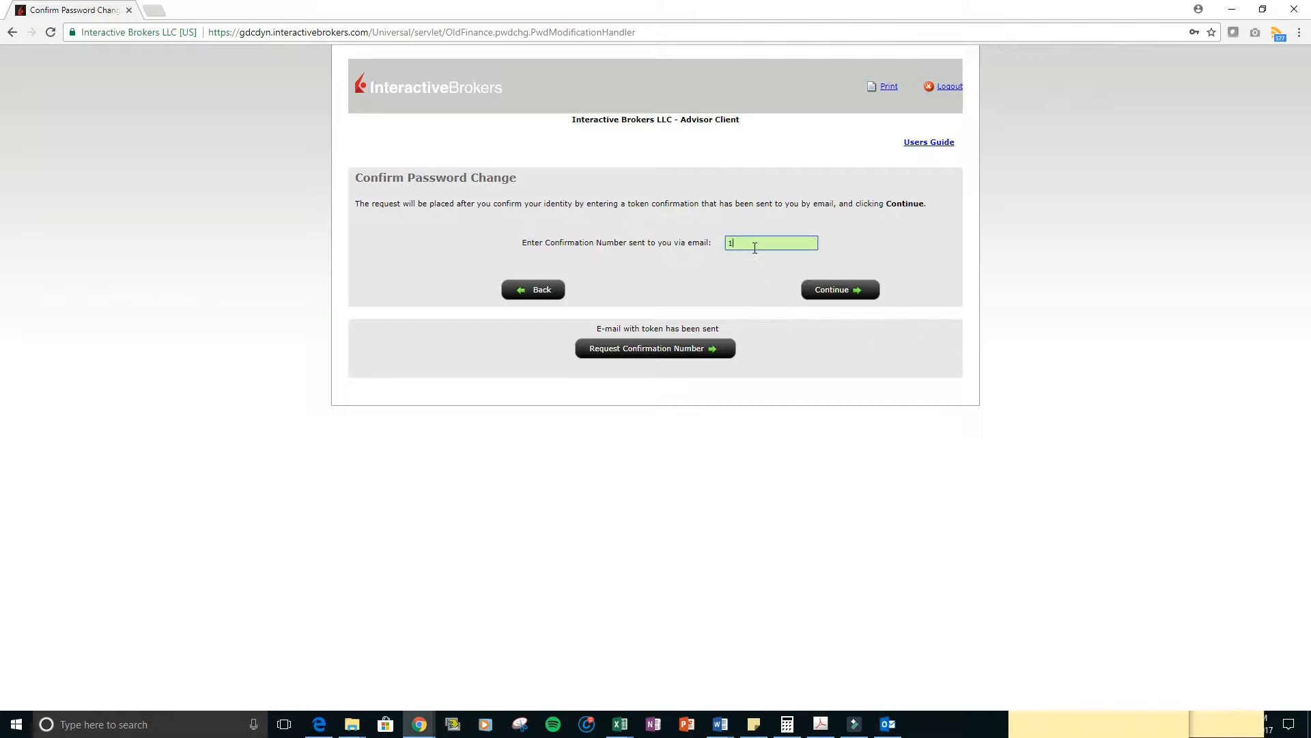
pyautogui.click(833, 293)
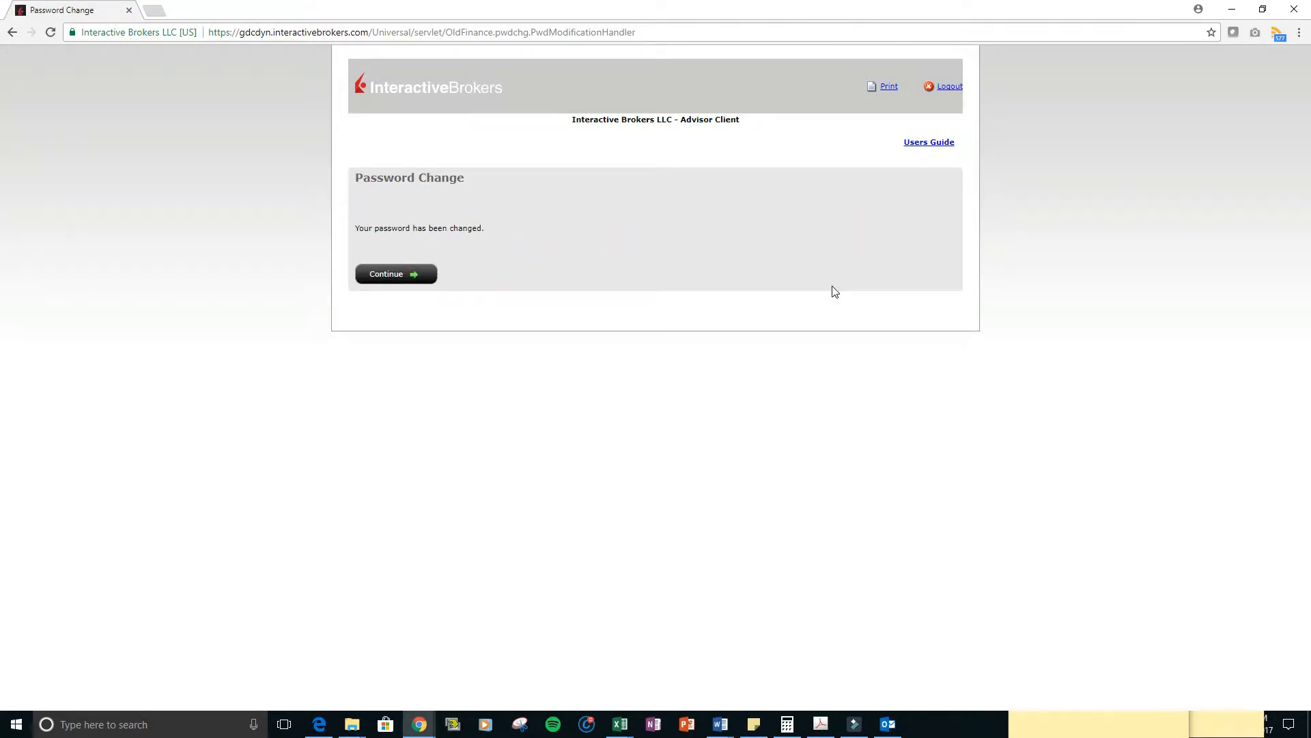
# Step: Continue into the IRA application and scroll to the Phone Number(s) section
pyautogui.click(413, 283)
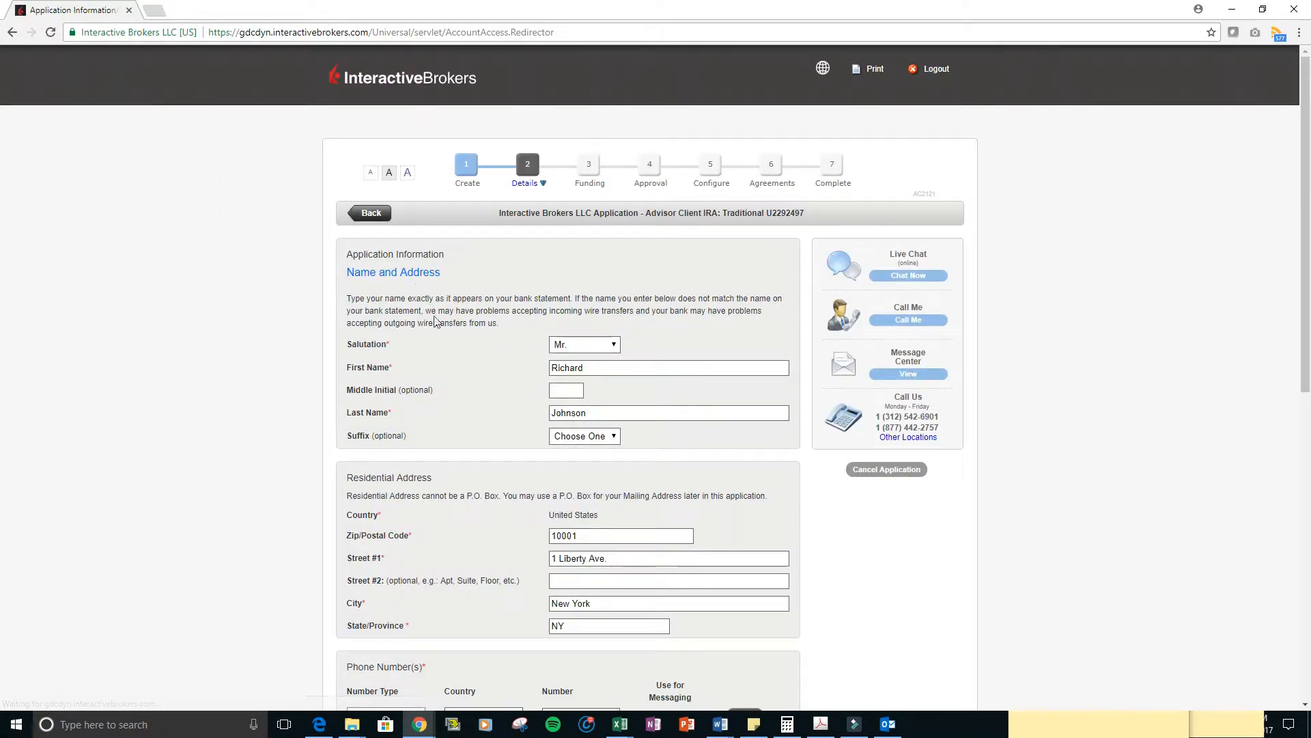
pyautogui.scroll(-3, 898, 554)
pyautogui.scroll(-3, 898, 554)
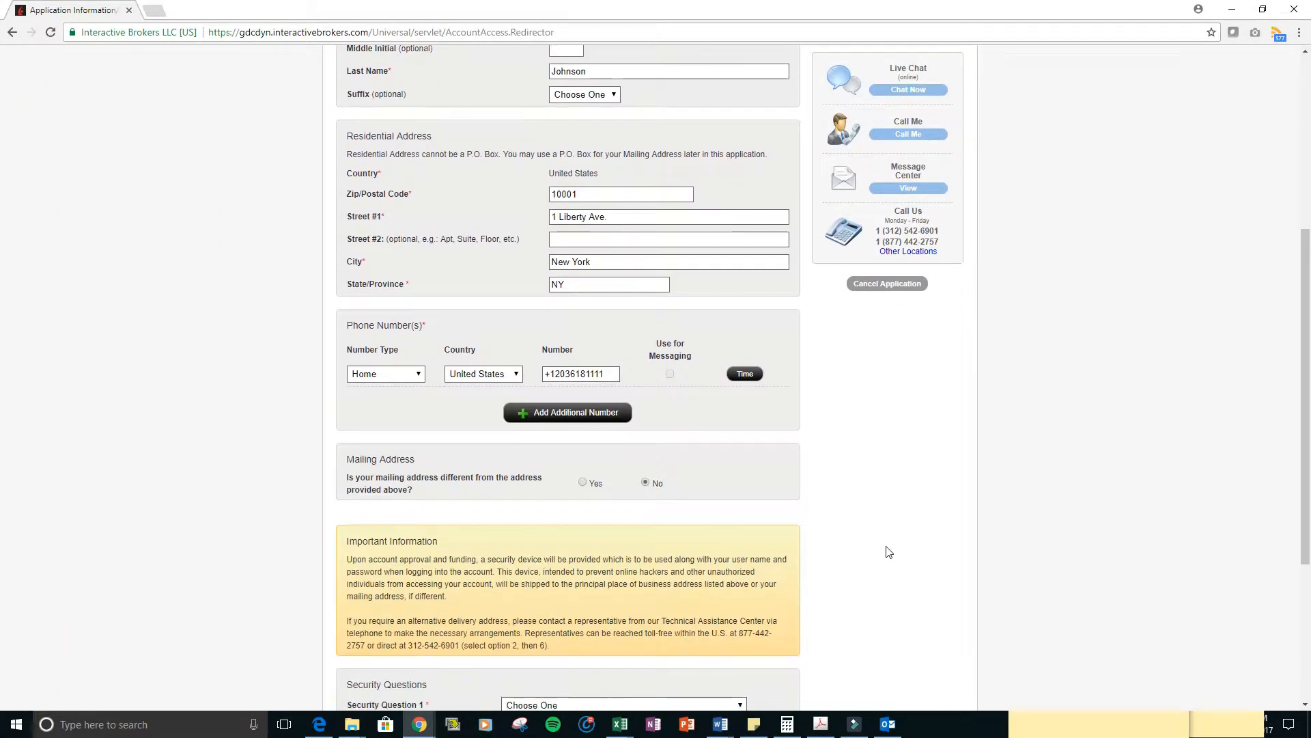
pyautogui.scroll(1, 407, 247)
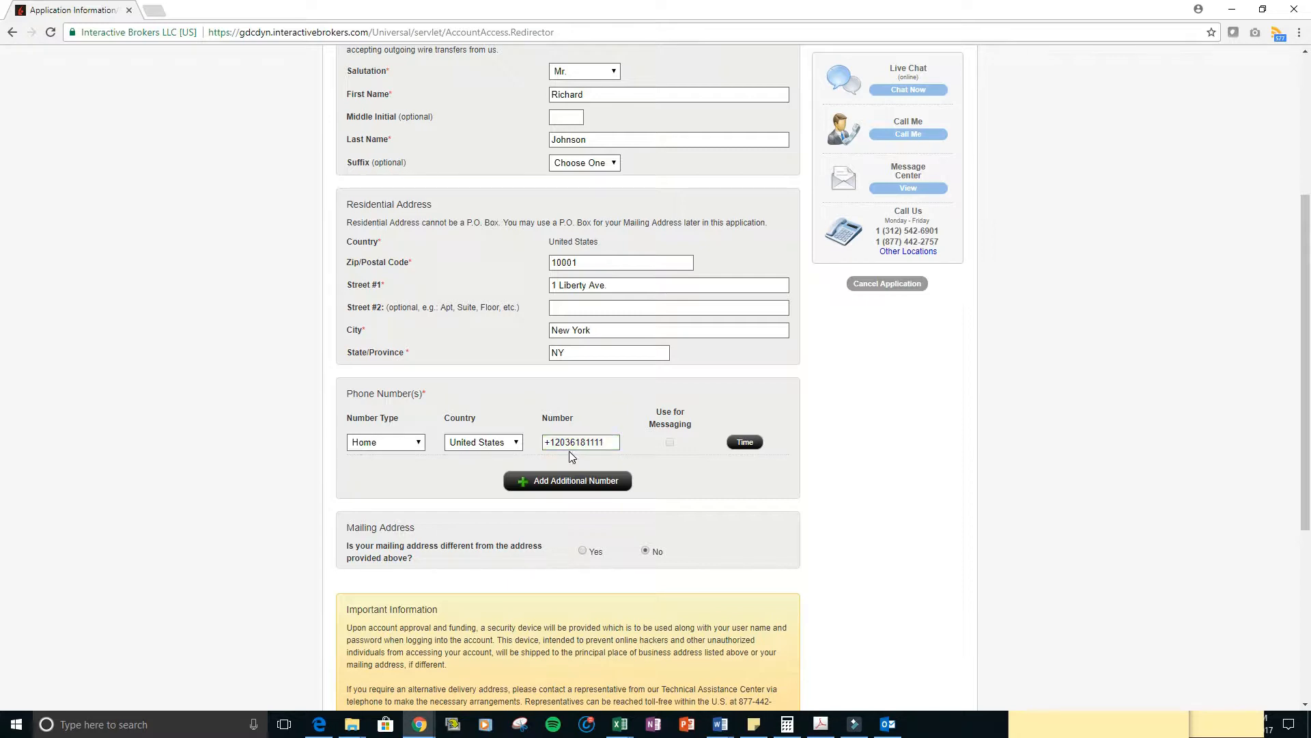
pyautogui.scroll(-1, 698, 464)
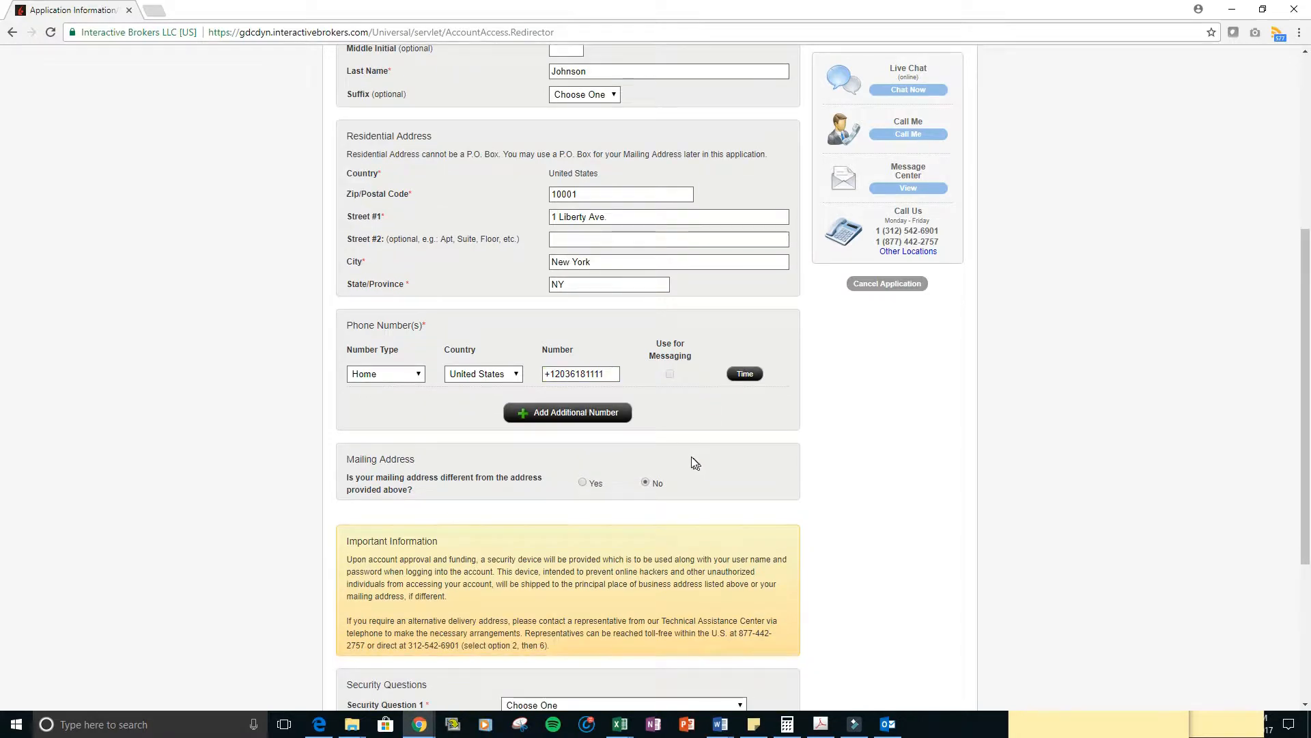
# Step: Add an additional Work phone number row beneath the Home number and enter the applicant's work number
pyautogui.click(573, 414)
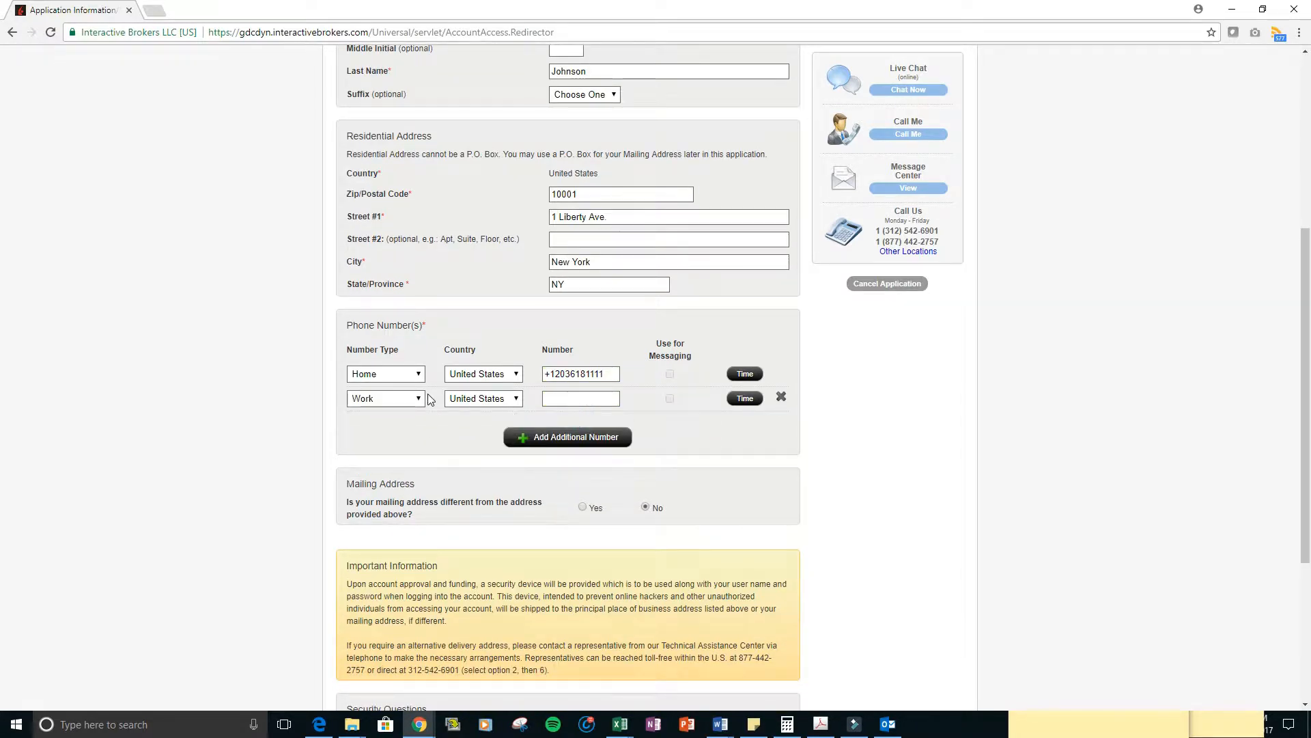
pyautogui.click(557, 394)
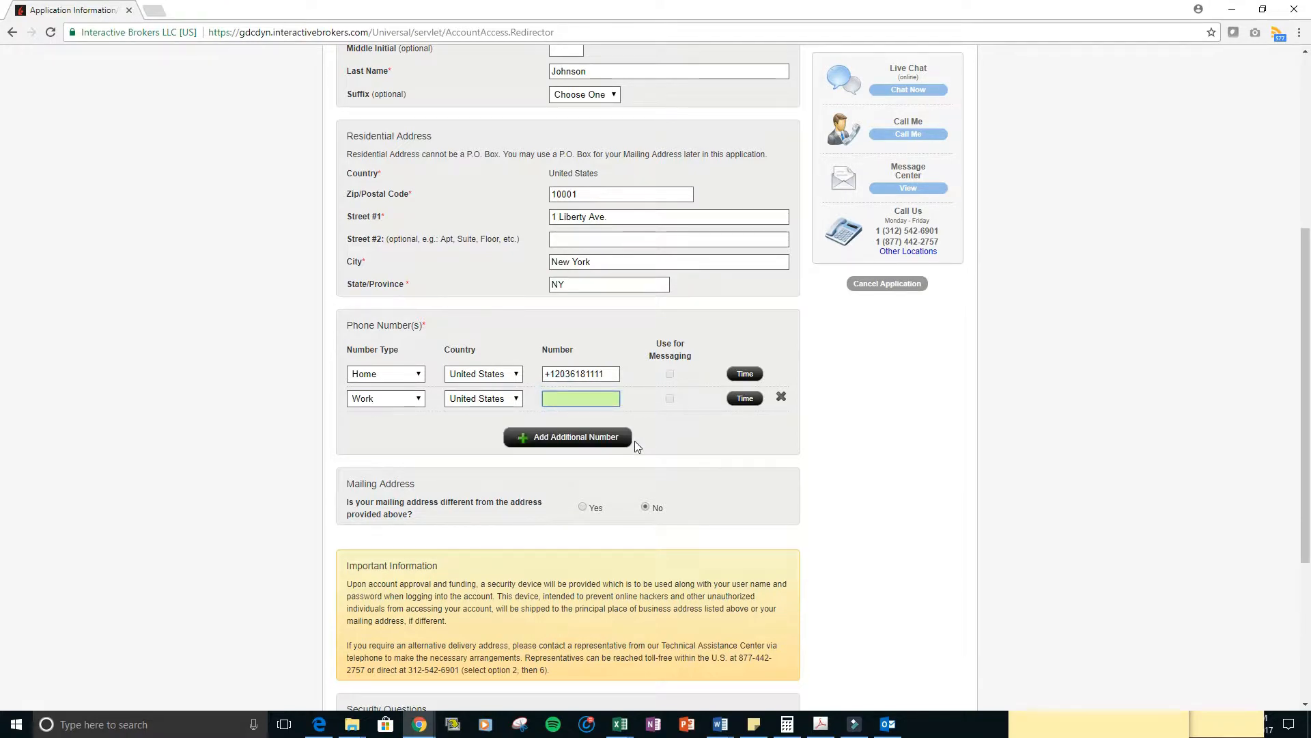
pyautogui.scroll(-2, 790, 454)
pyautogui.click(670, 239)
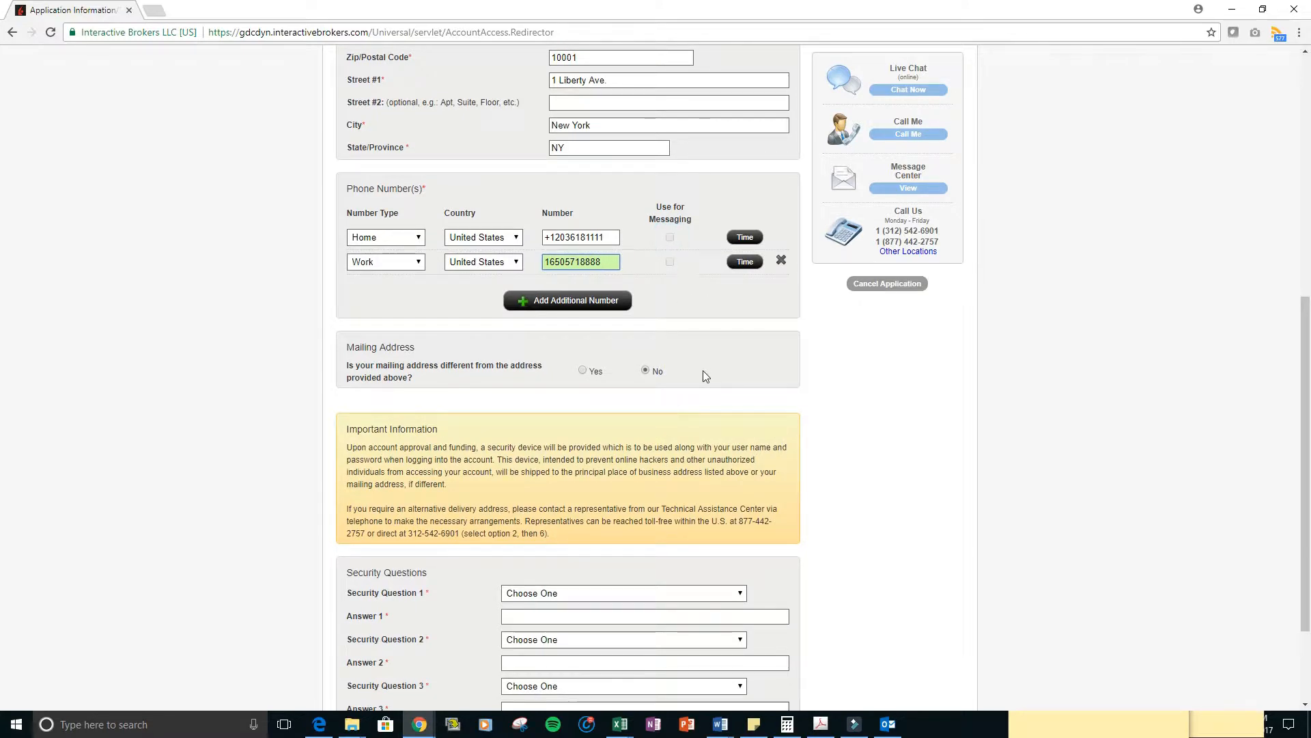
pyautogui.scroll(-1, 704, 372)
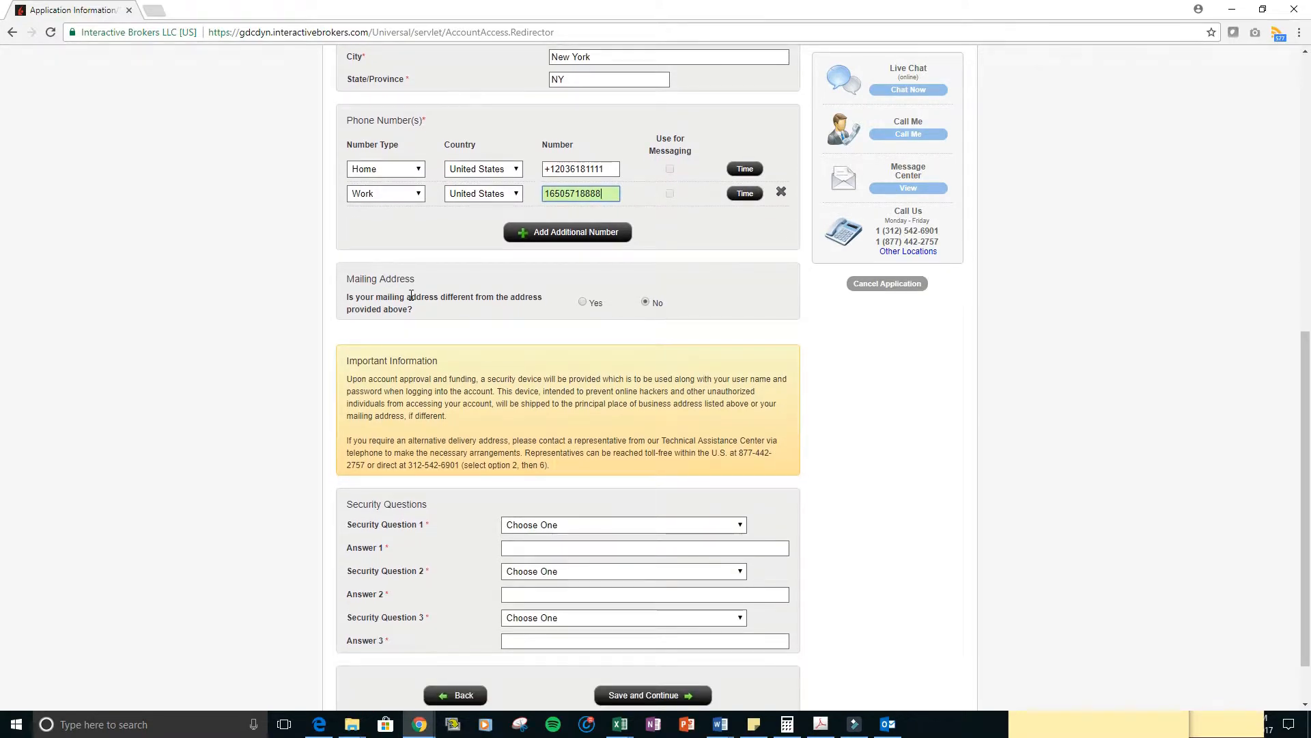
pyautogui.scroll(-1, 582, 389)
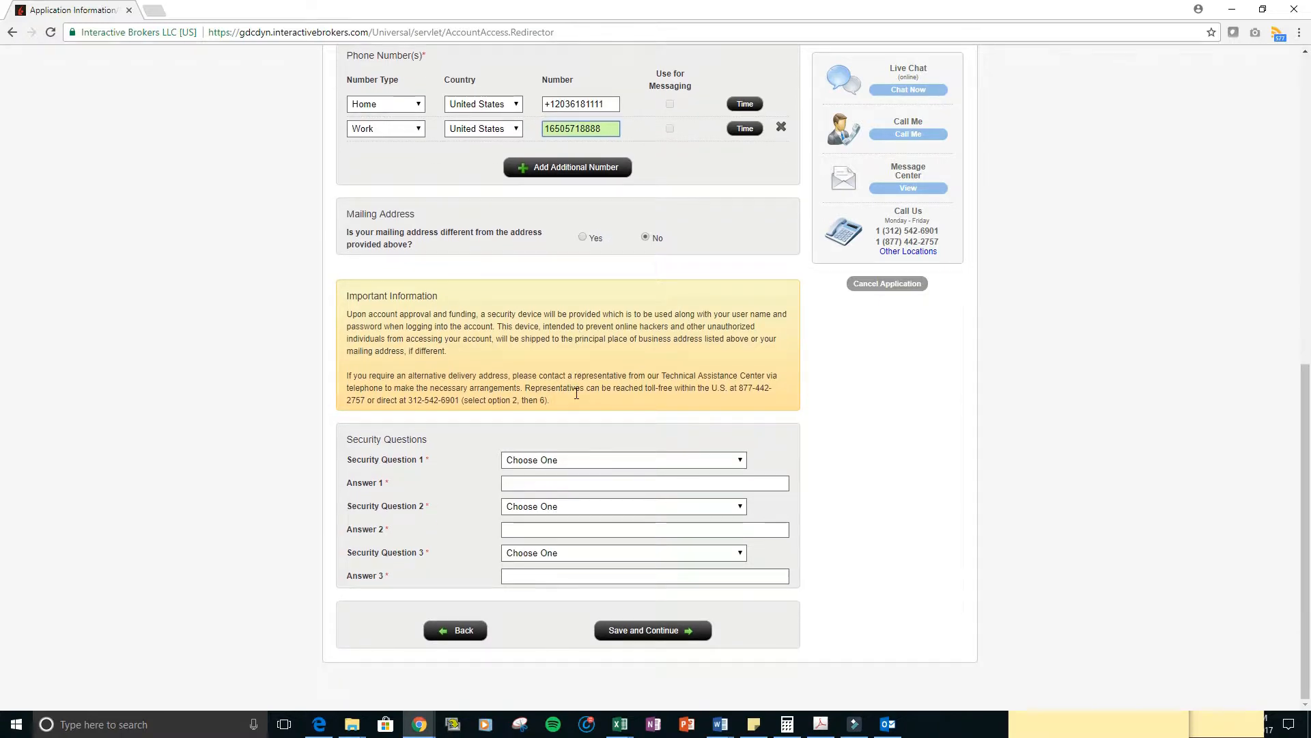
# Step: Choose the city-where-your-parents-met security question and enter its answer
pyautogui.click(742, 461)
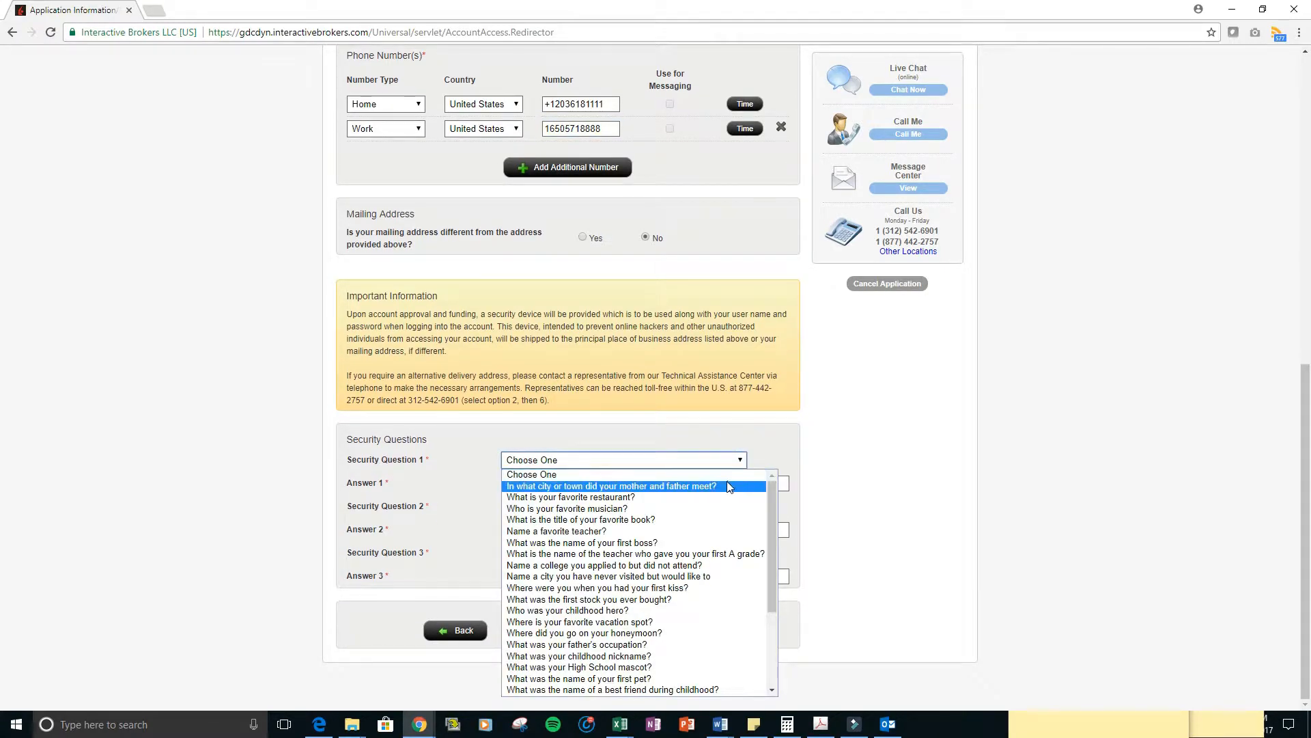
pyautogui.click(728, 486)
pyautogui.click(728, 482)
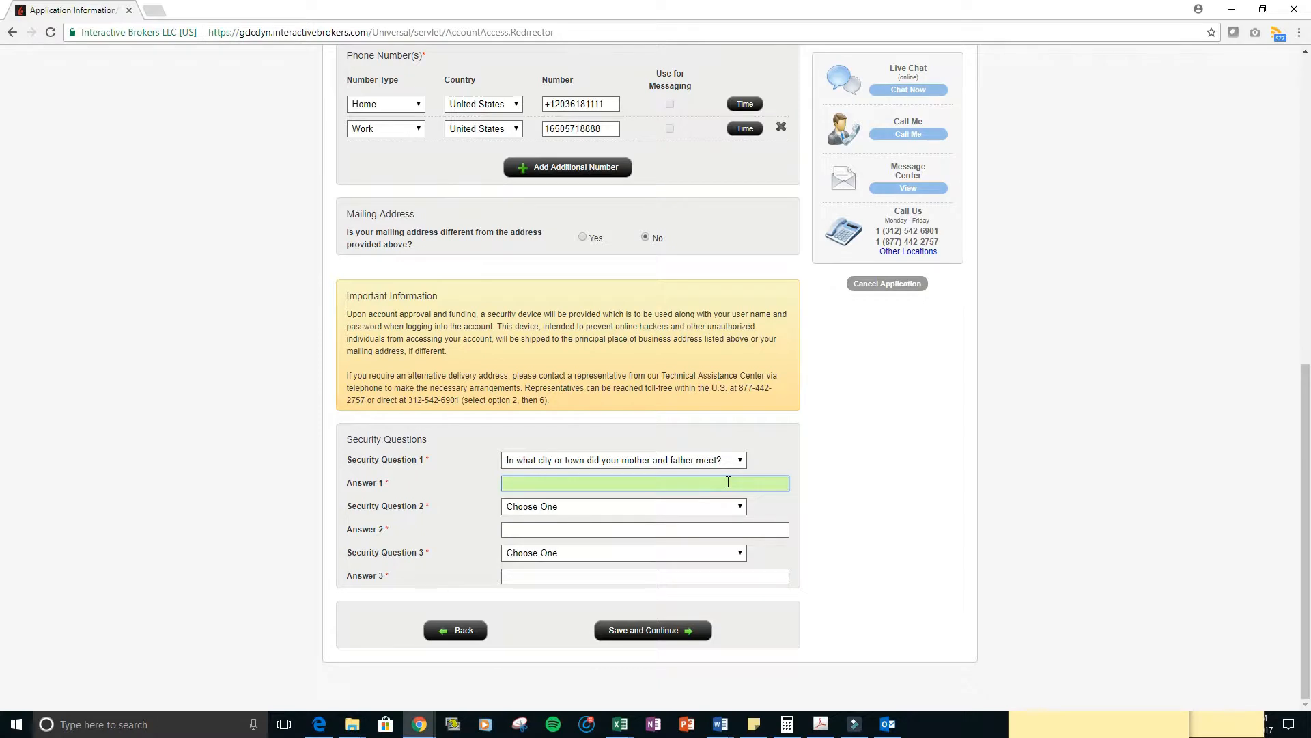
# Step: Choose the favorite-place-to-shop security question and enter its answer
pyautogui.click(740, 506)
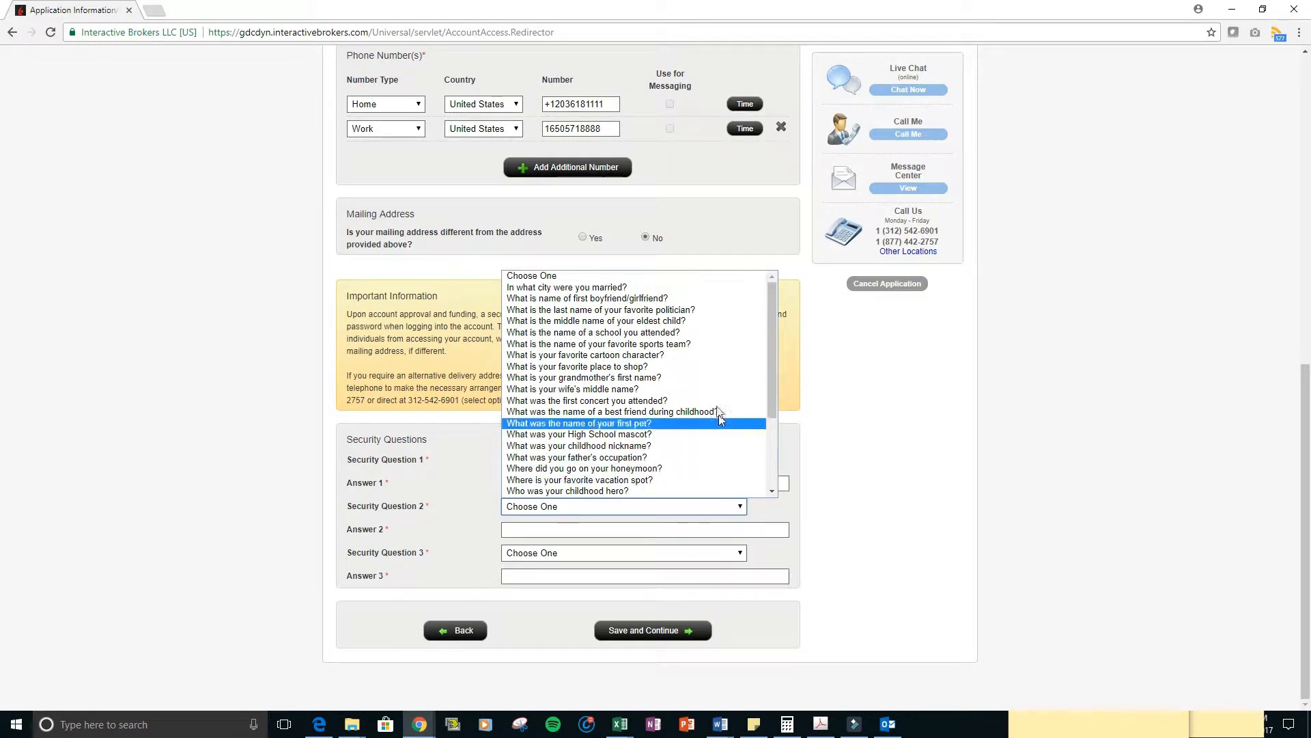
pyautogui.click(717, 374)
pyautogui.click(664, 529)
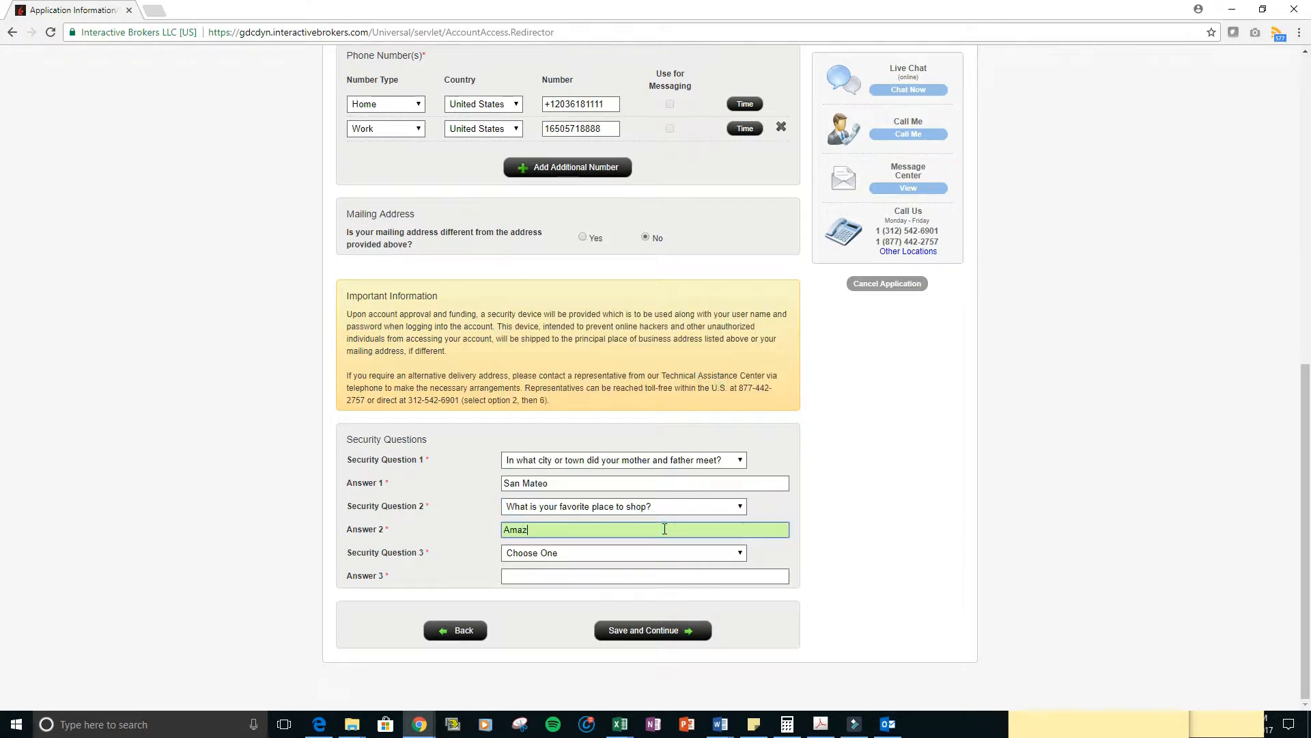
# Step: Choose the favorite-cartoon-character security question, enter its answer, and save the page
pyautogui.click(739, 553)
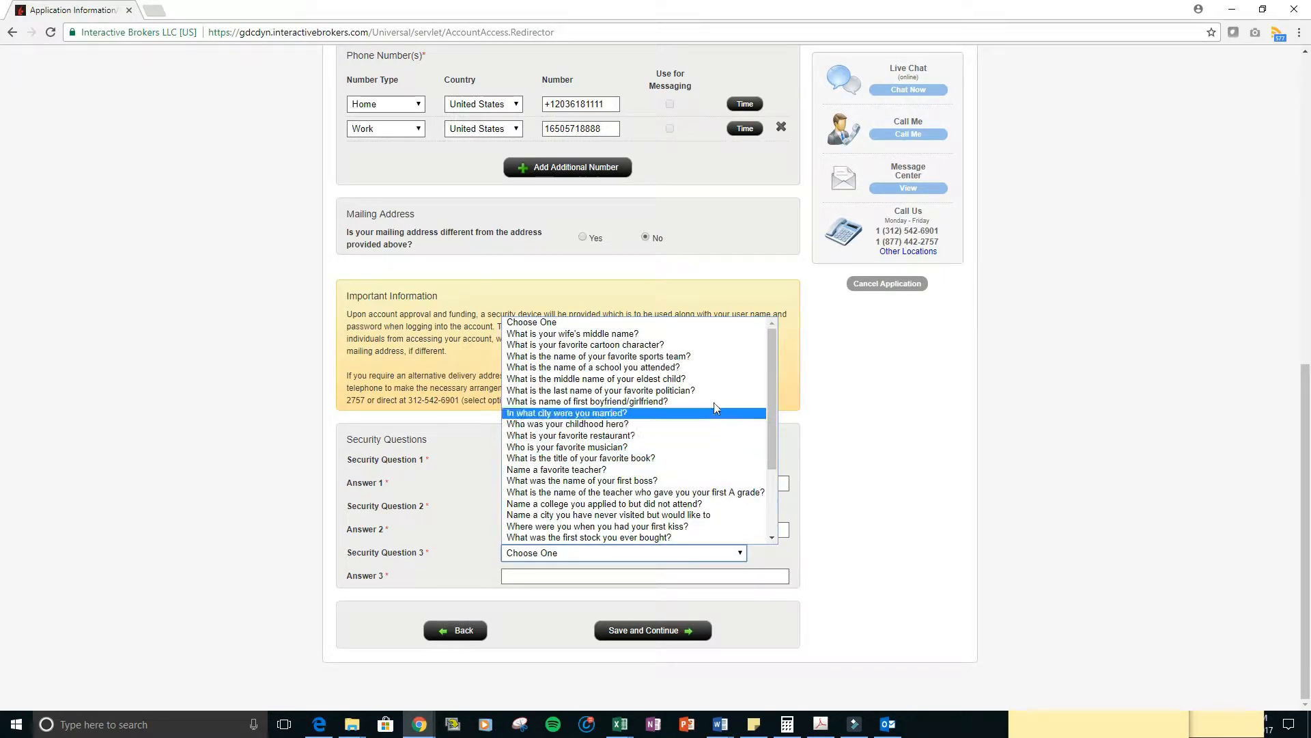
pyautogui.click(715, 351)
pyautogui.click(664, 575)
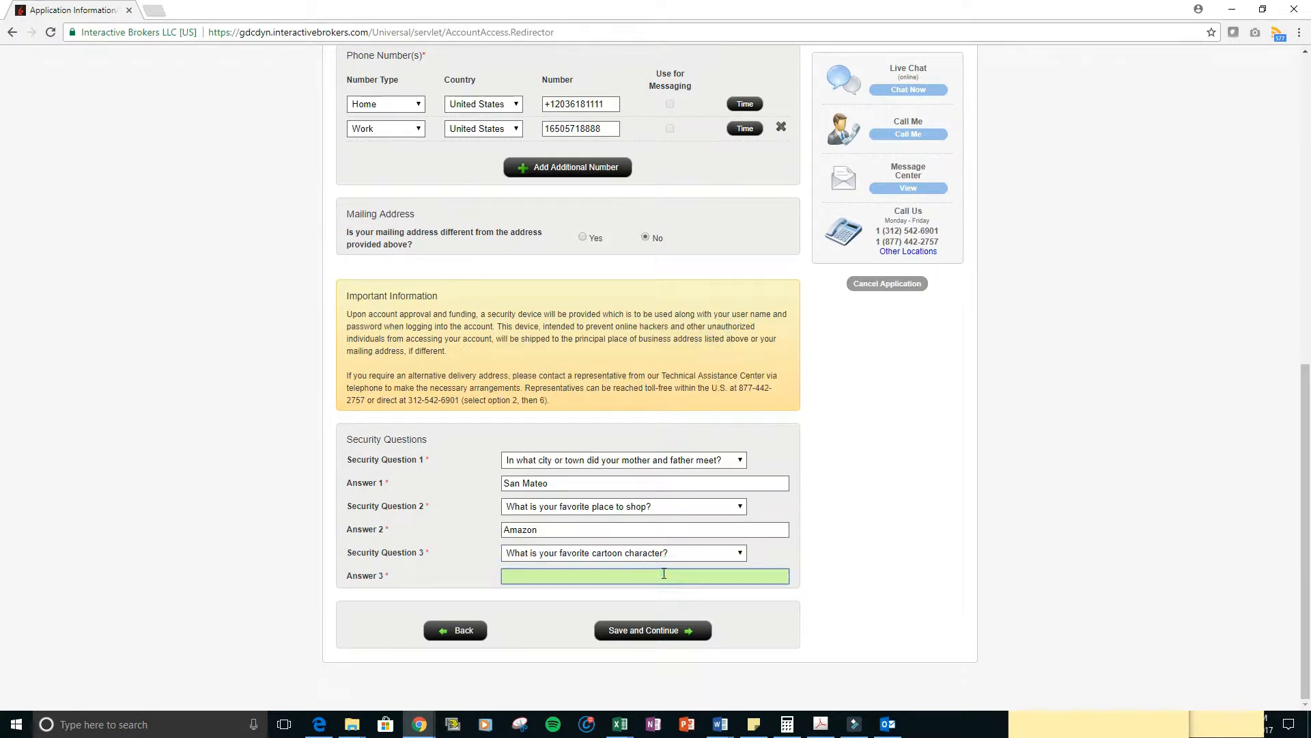
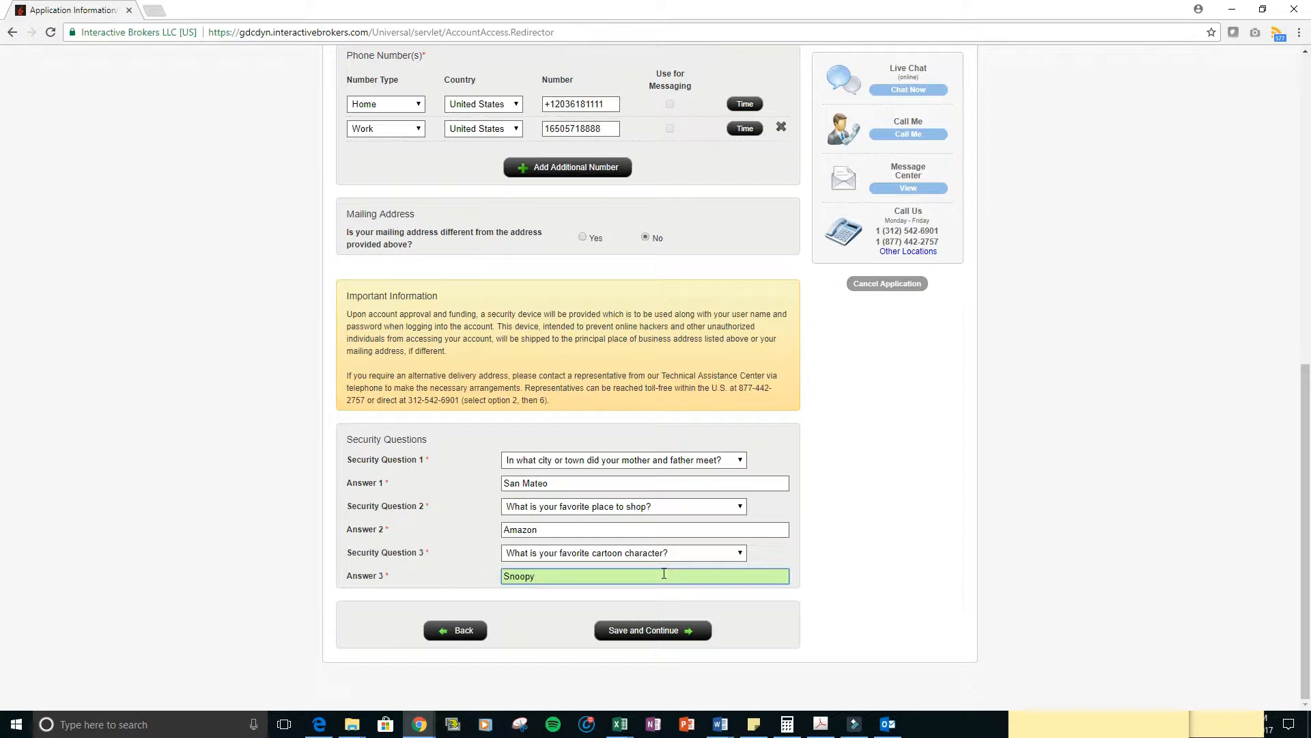
pyautogui.click(666, 629)
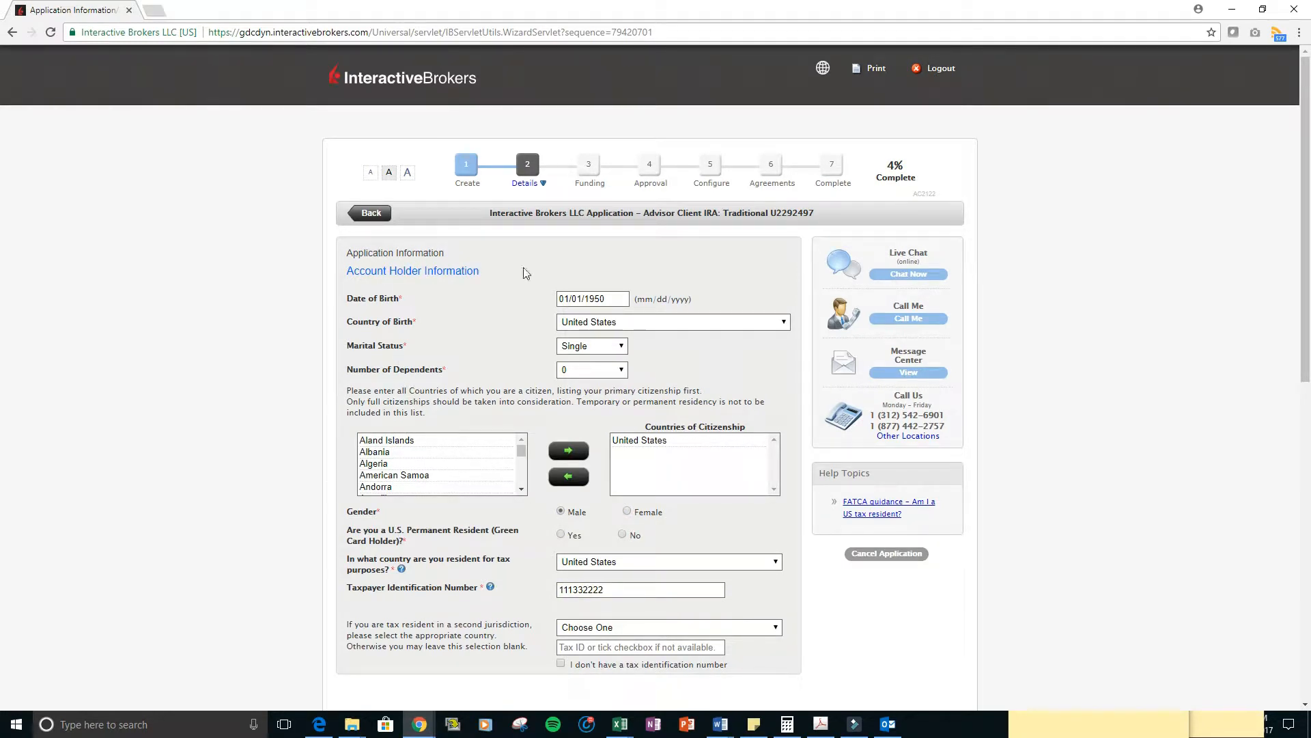
# Step: Answer Yes to the Green Card resident question
pyautogui.scroll(-1, 709, 278)
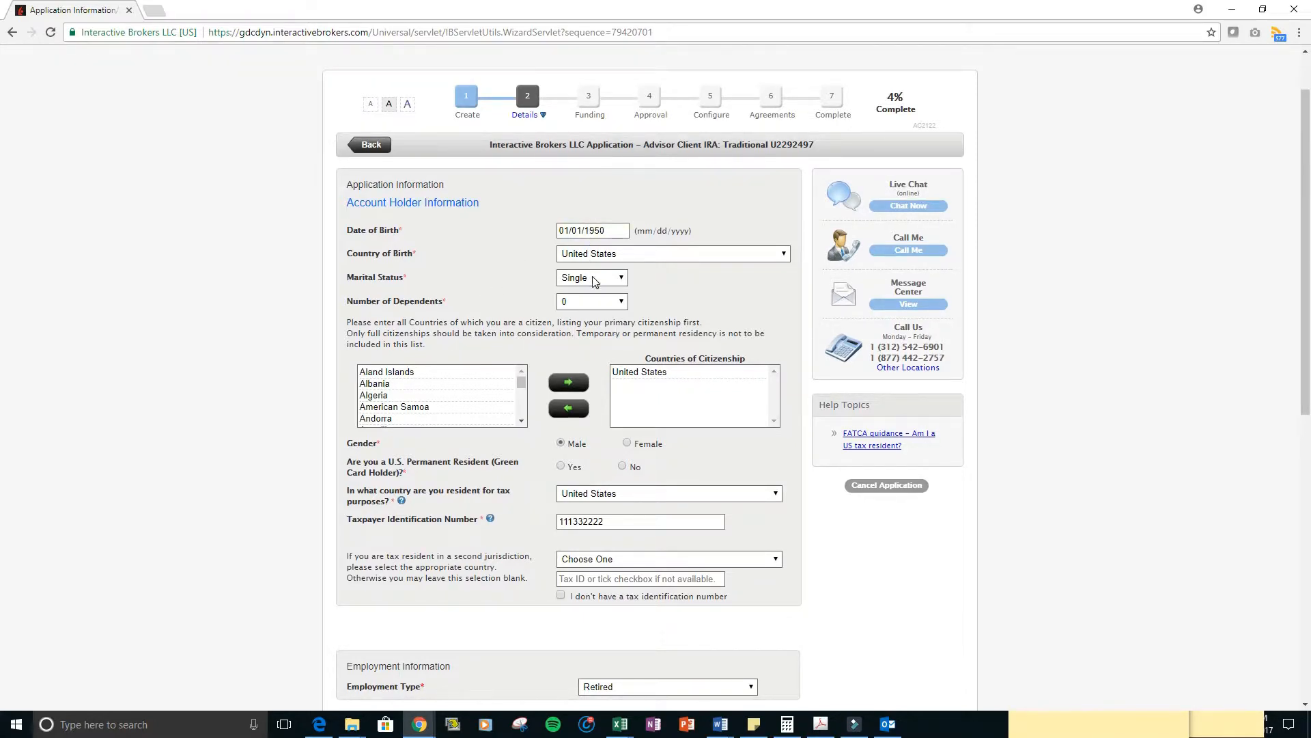
pyautogui.scroll(-2, 577, 375)
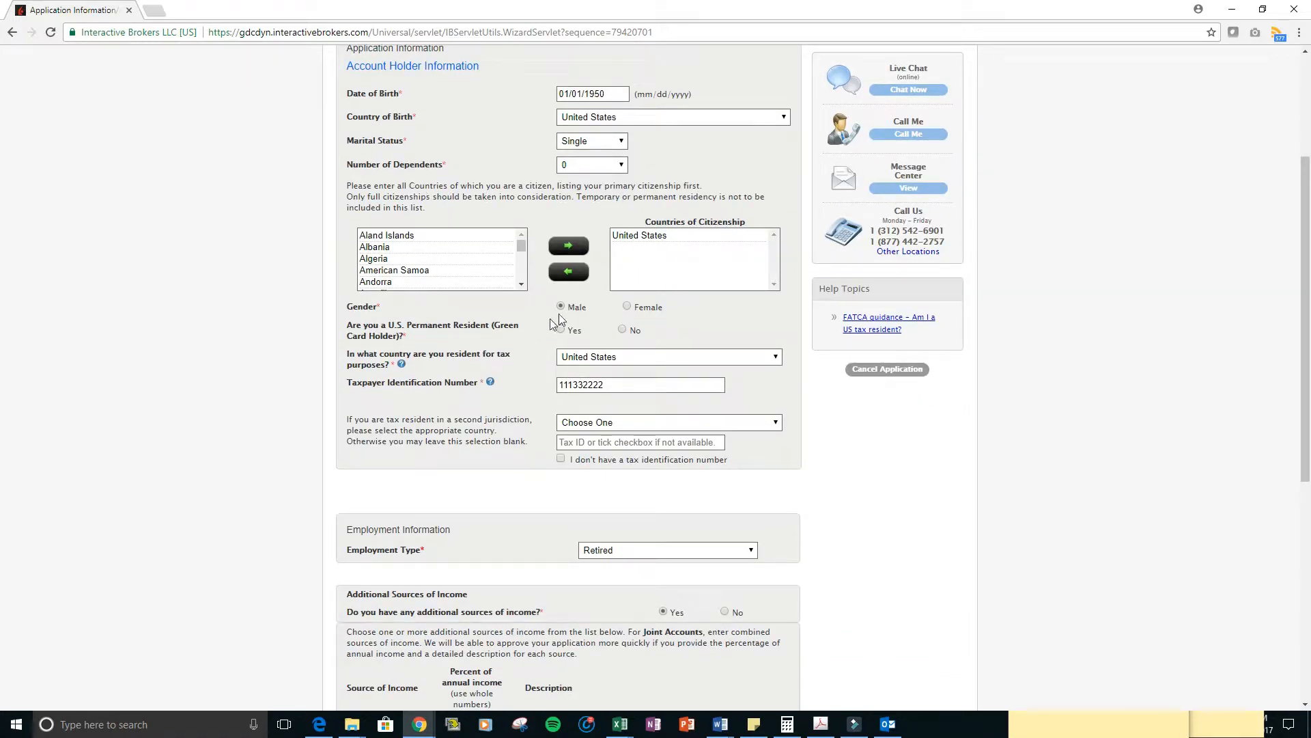
pyautogui.scroll(-1, 559, 314)
pyautogui.click(561, 261)
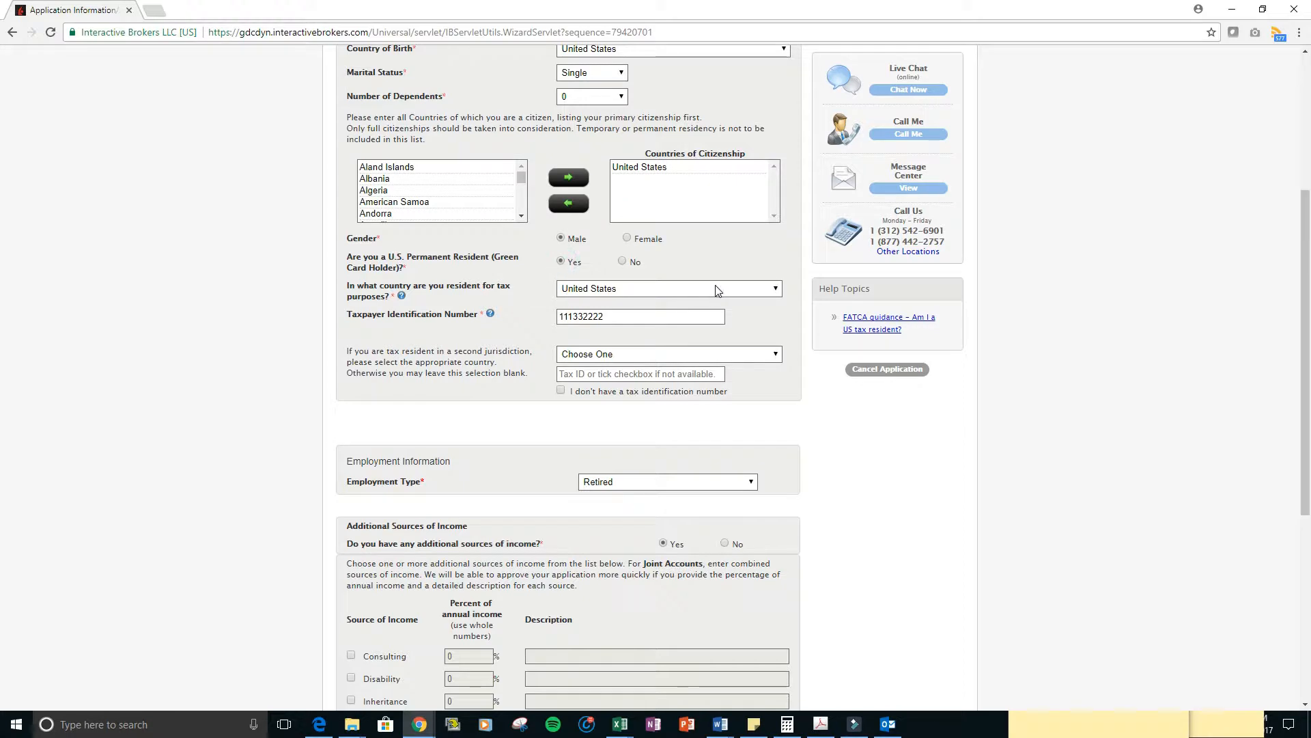
# Step: Select No for additional sources of income and save the applicant details
pyautogui.scroll(-1, 479, 356)
pyautogui.scroll(-1, 480, 359)
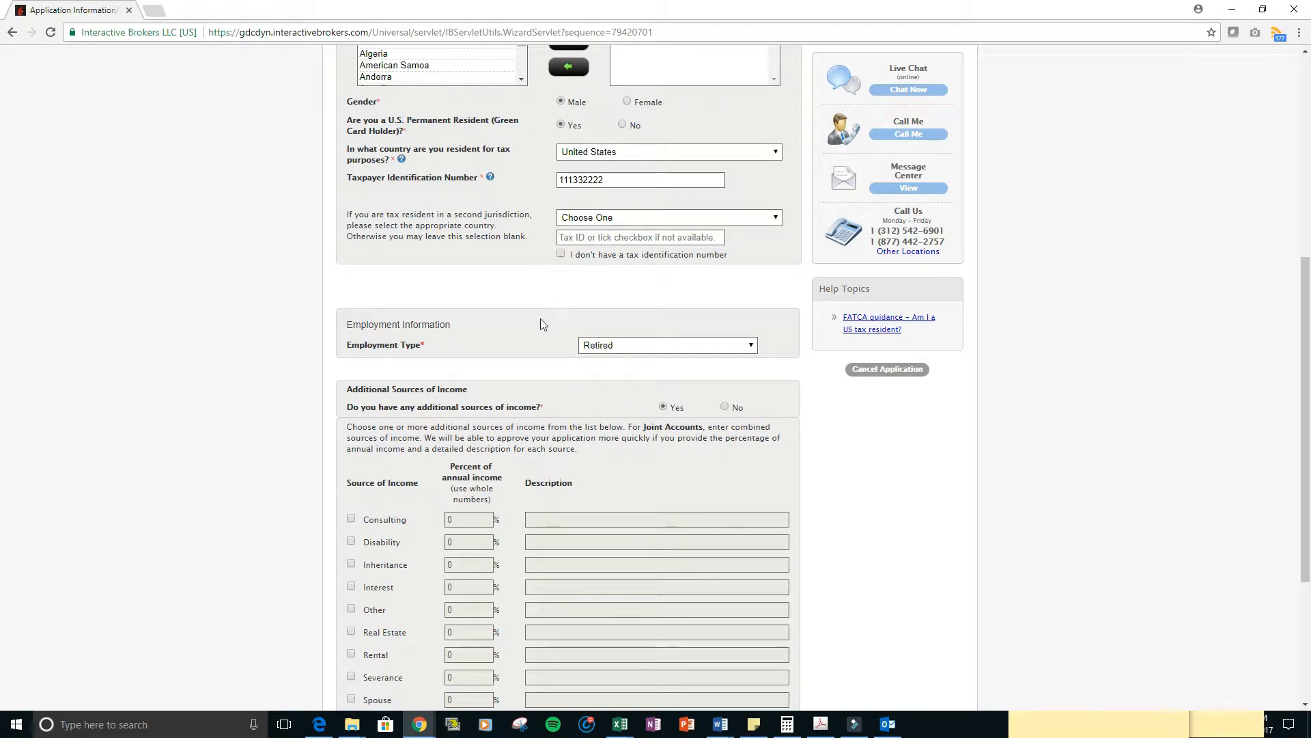
pyautogui.scroll(-3, 536, 330)
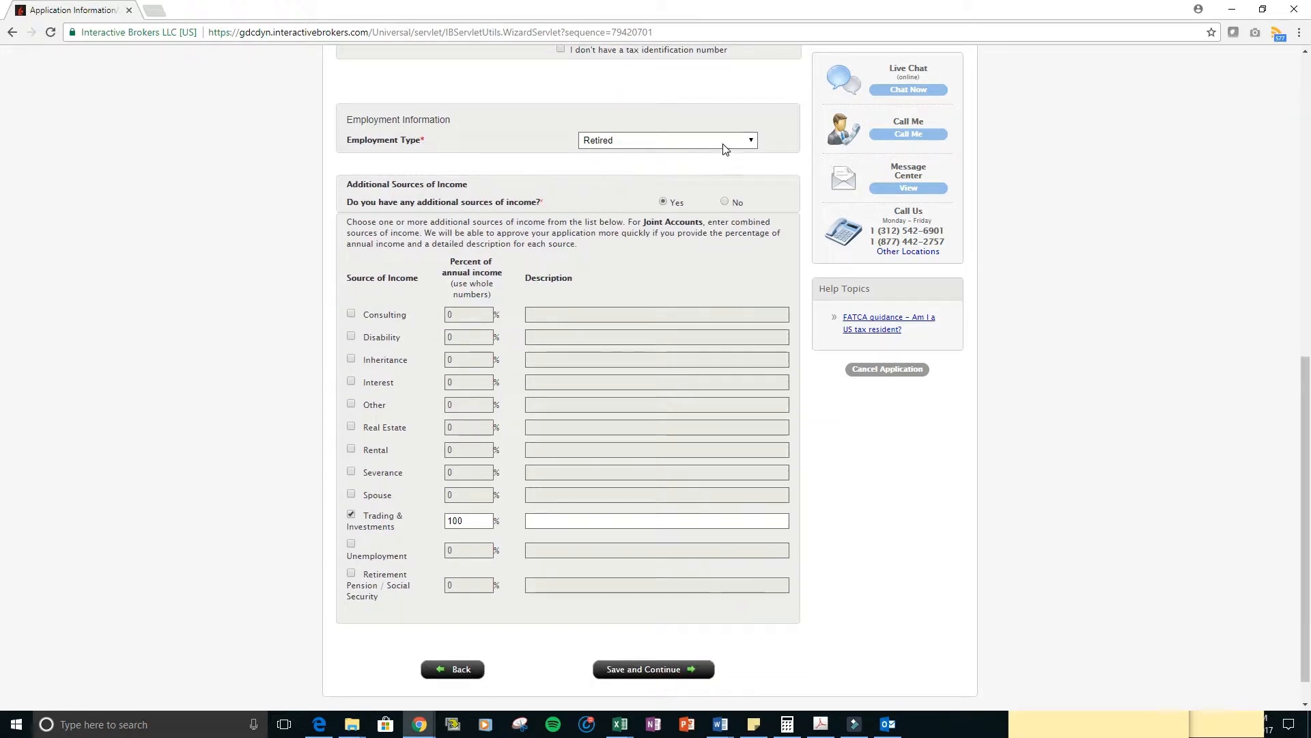
pyautogui.click(725, 203)
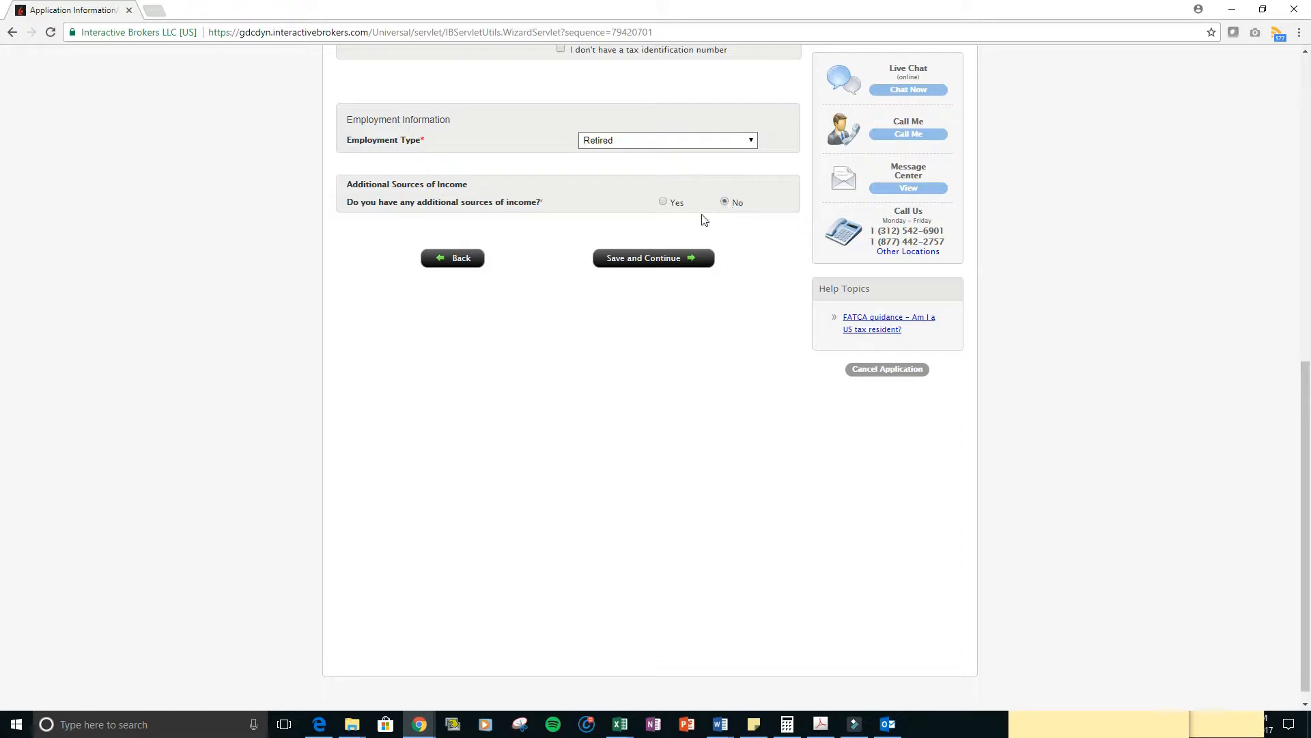
pyautogui.click(668, 263)
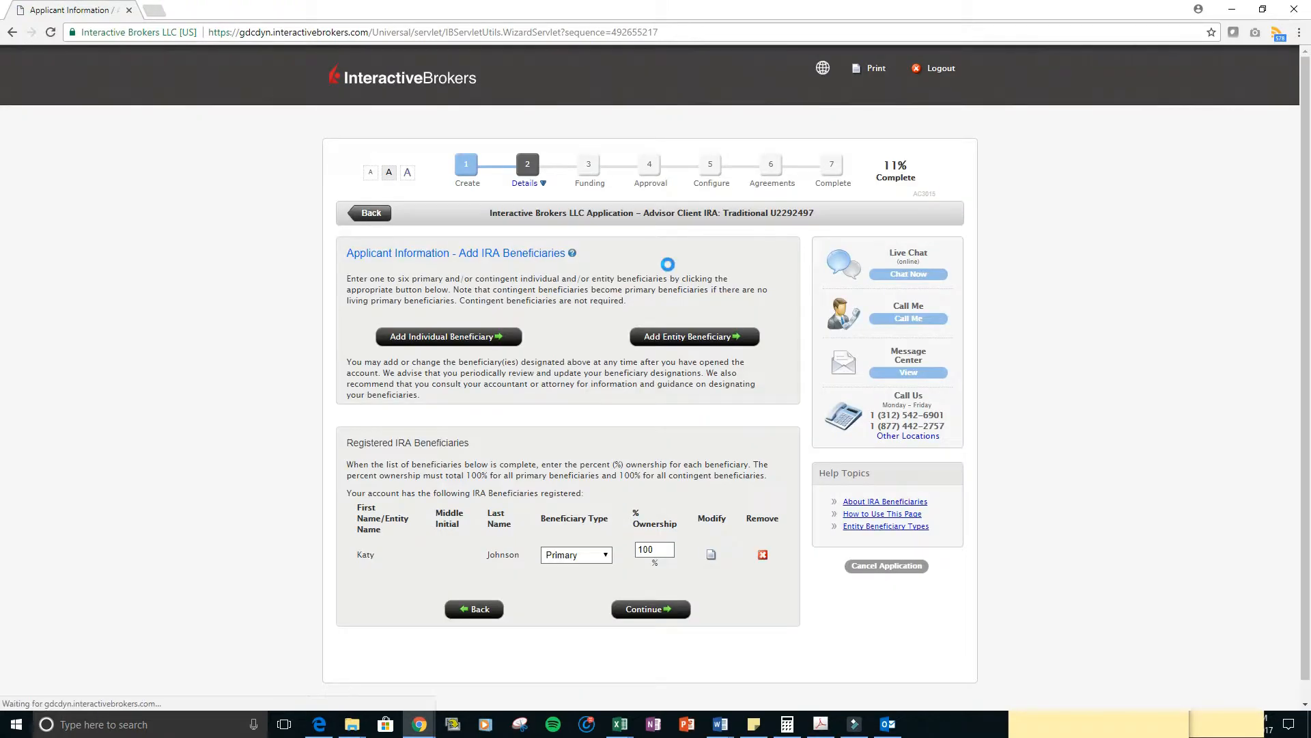
# Step: Confirm the single 100% primary beneficiary and continue to Regulatory Information
pyautogui.scroll(-1, 585, 339)
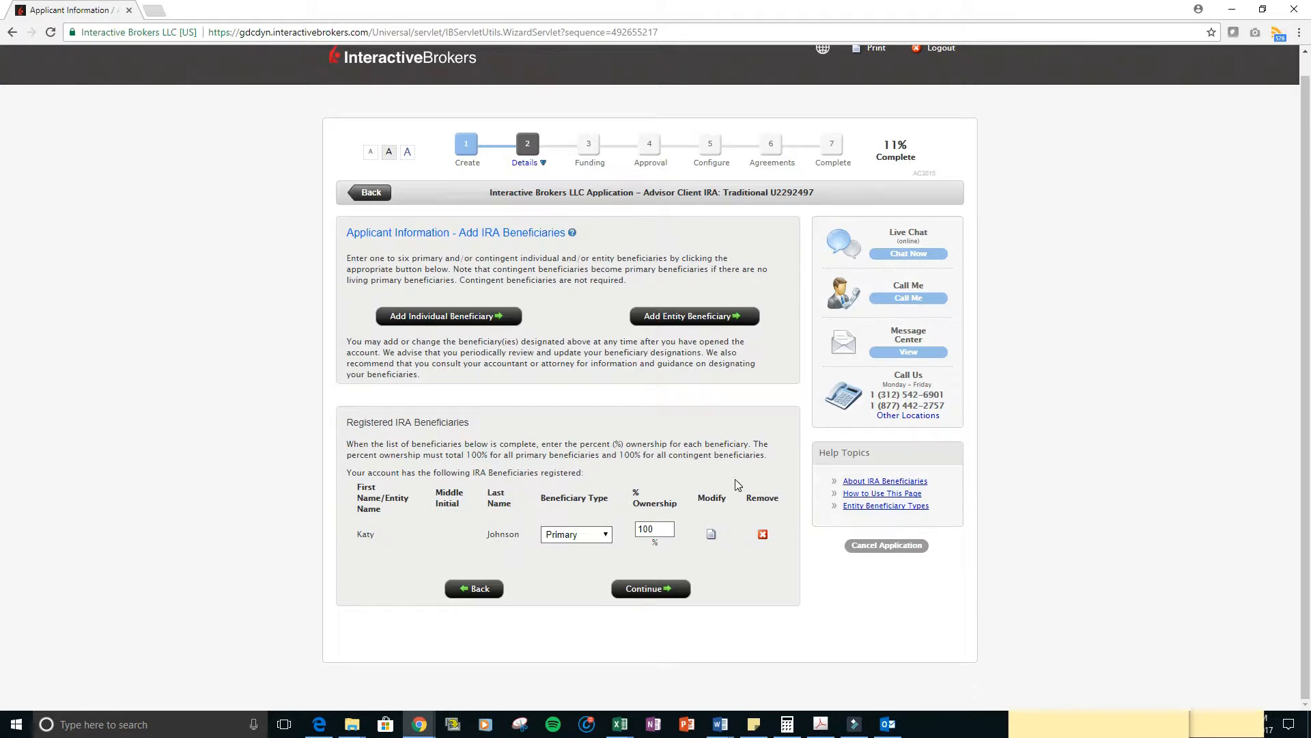
pyautogui.click(661, 594)
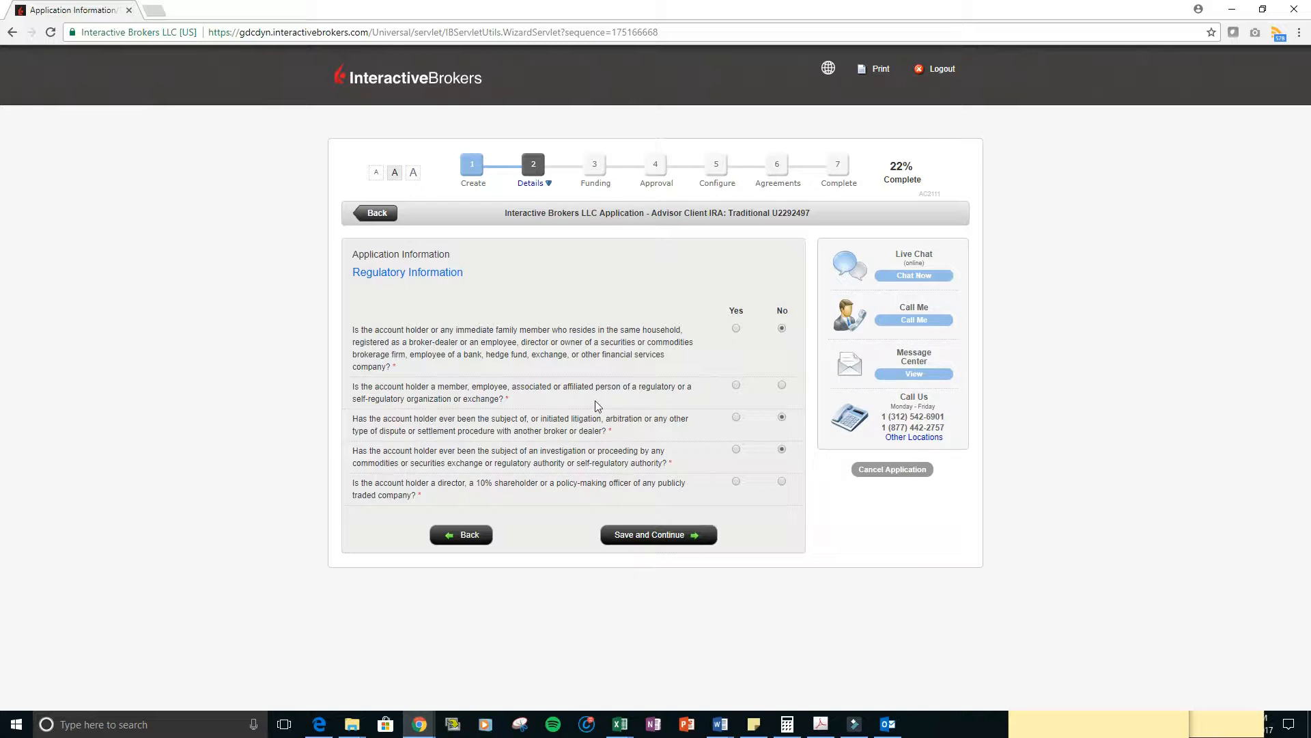
# Step: Answer No to the regulatory organisation and publicly traded company questions, then save
pyautogui.click(783, 387)
pyautogui.click(782, 481)
pyautogui.click(693, 531)
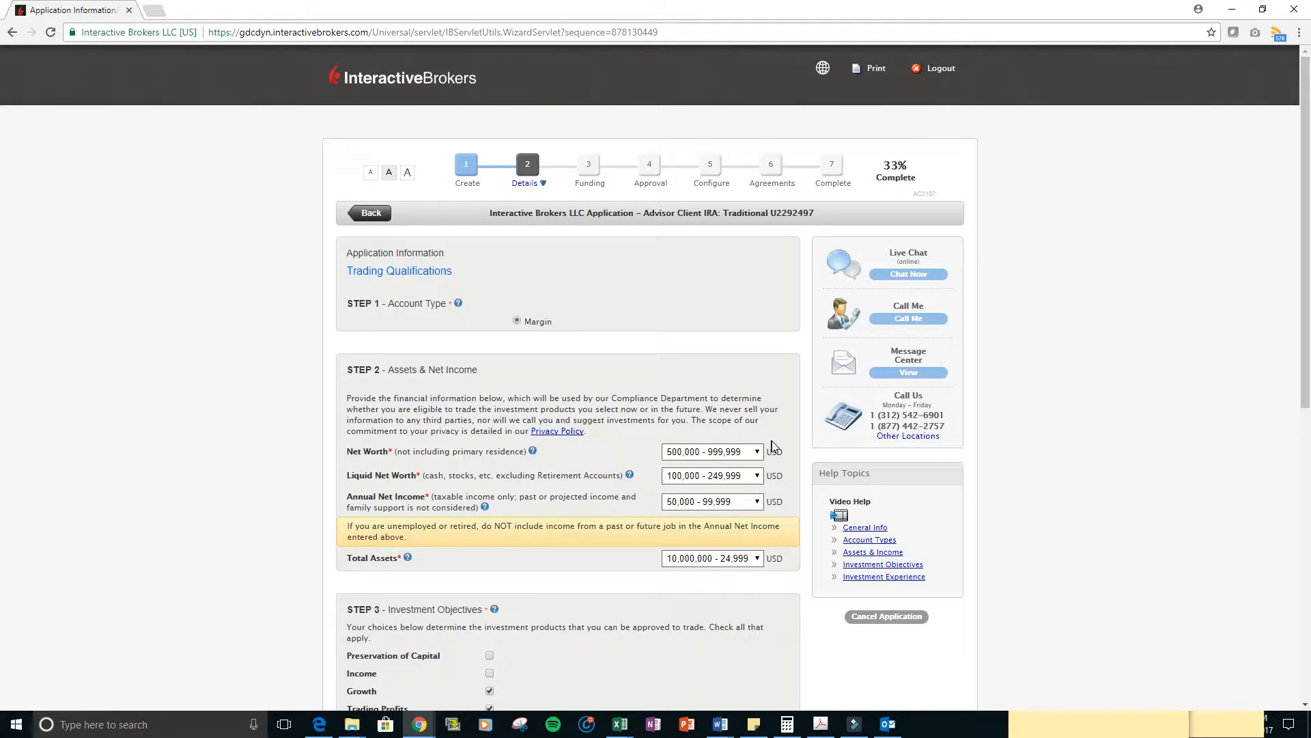
# Step: Review Trading Qualifications Steps 2–4 and save them to reach the Advisor Client Agreement
pyautogui.scroll(-3, 775, 448)
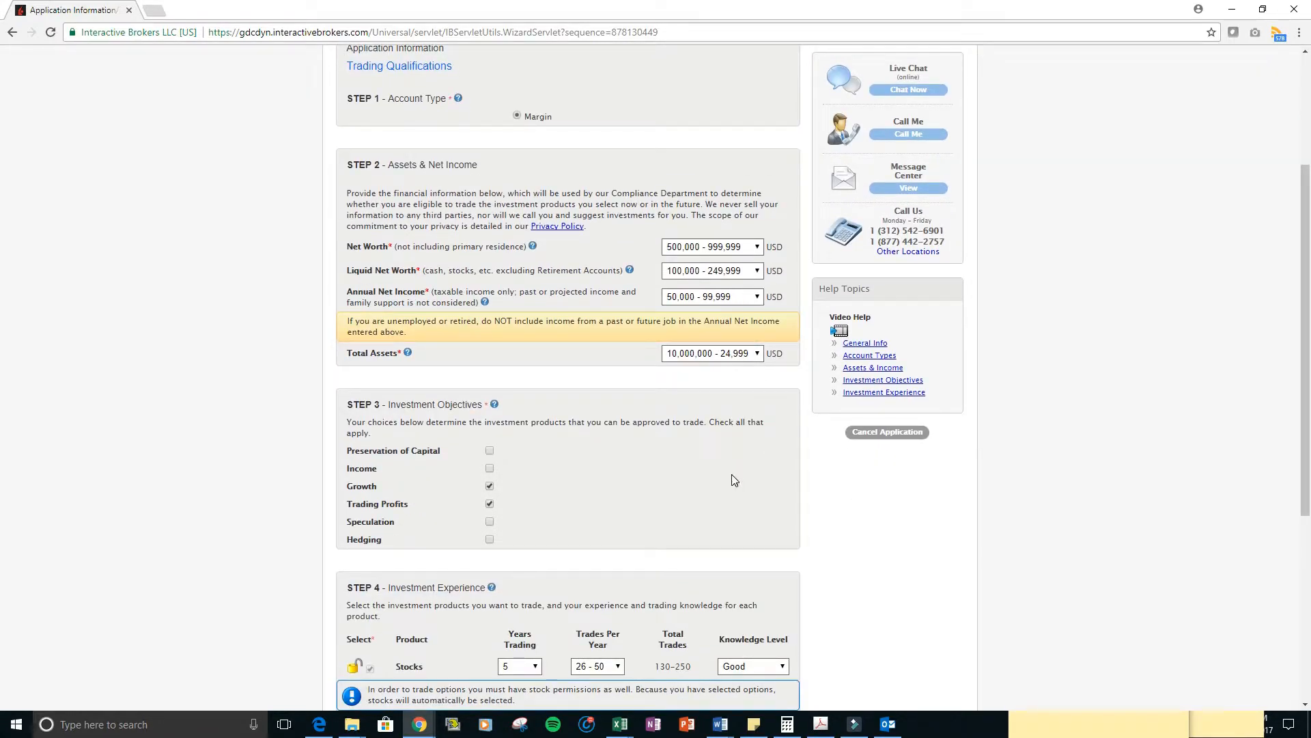
pyautogui.scroll(-2, 731, 474)
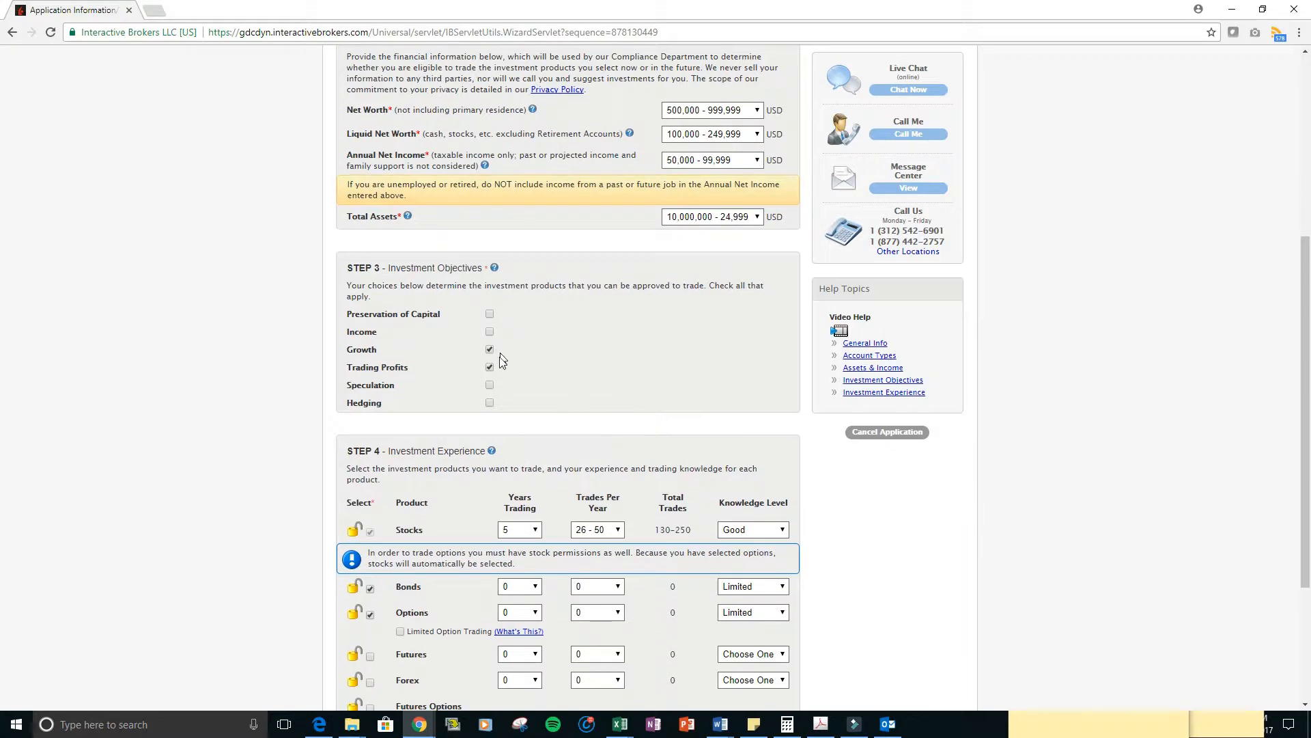
pyautogui.scroll(-1, 776, 473)
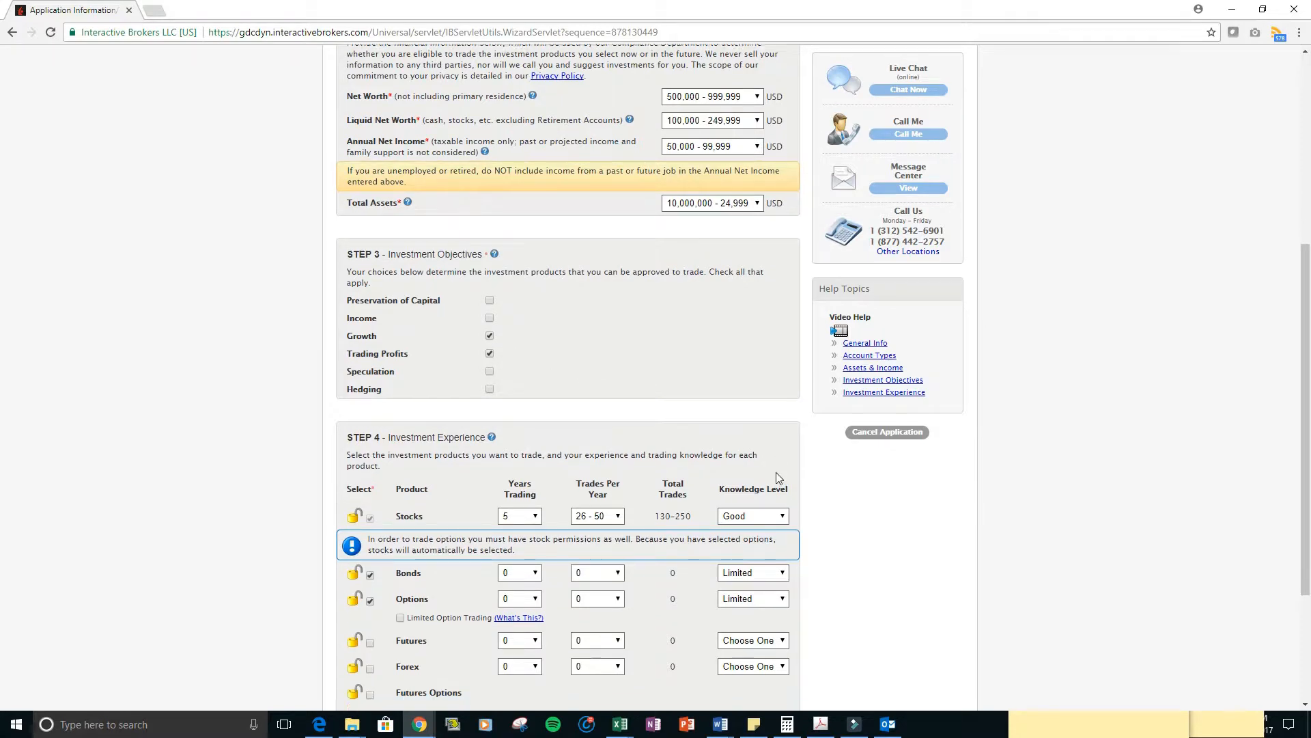
pyautogui.scroll(-2, 776, 473)
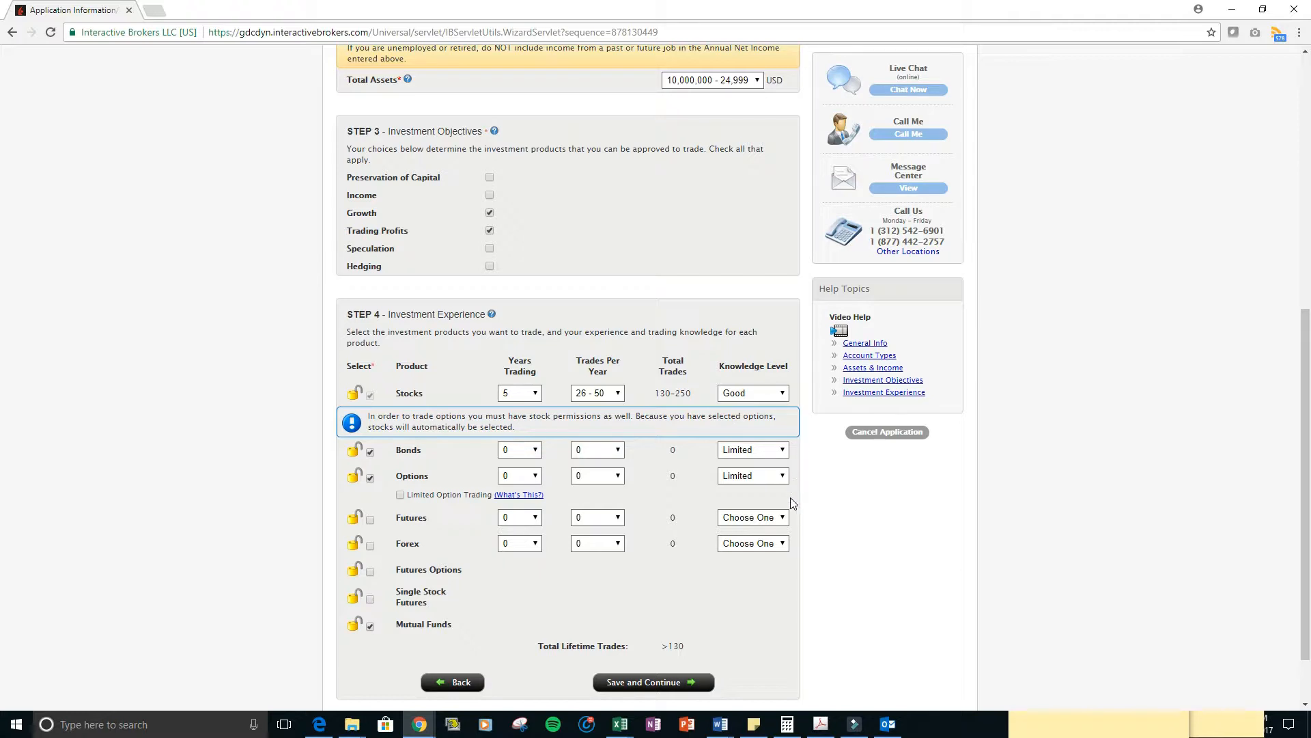
pyautogui.scroll(-2, 789, 553)
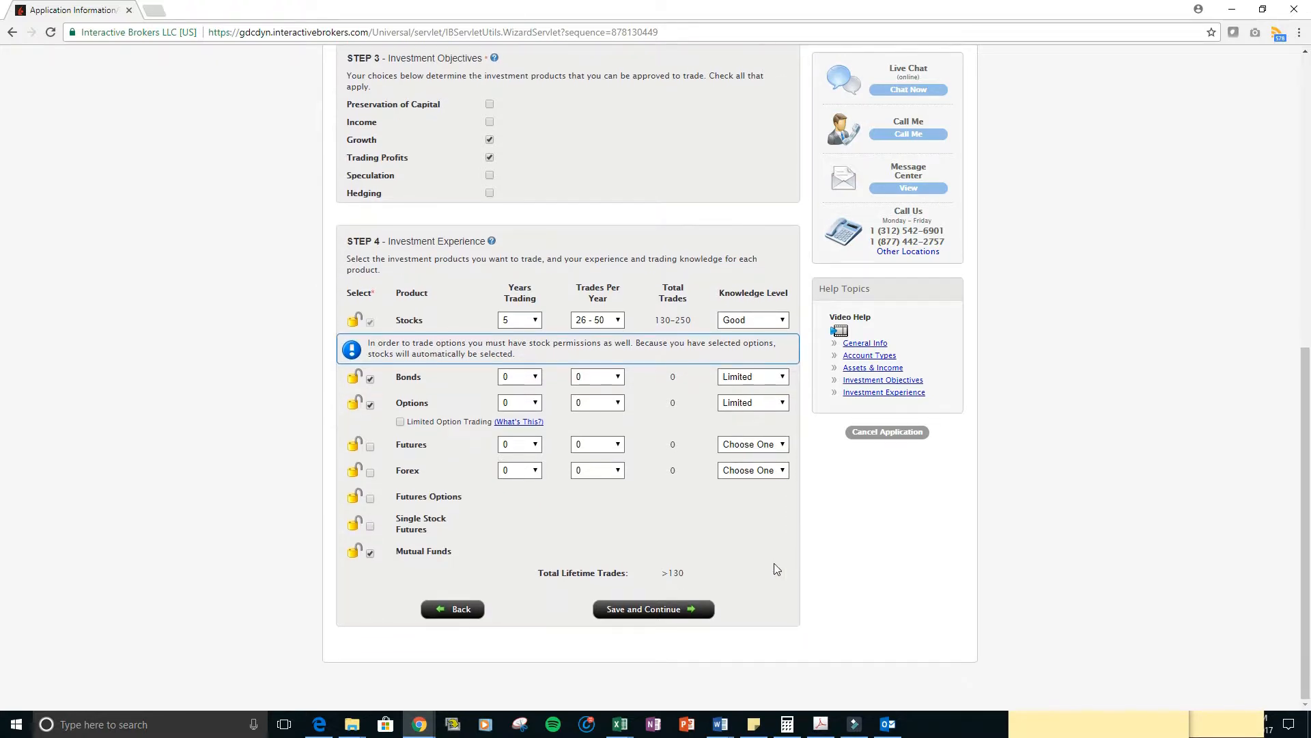
pyautogui.click(687, 610)
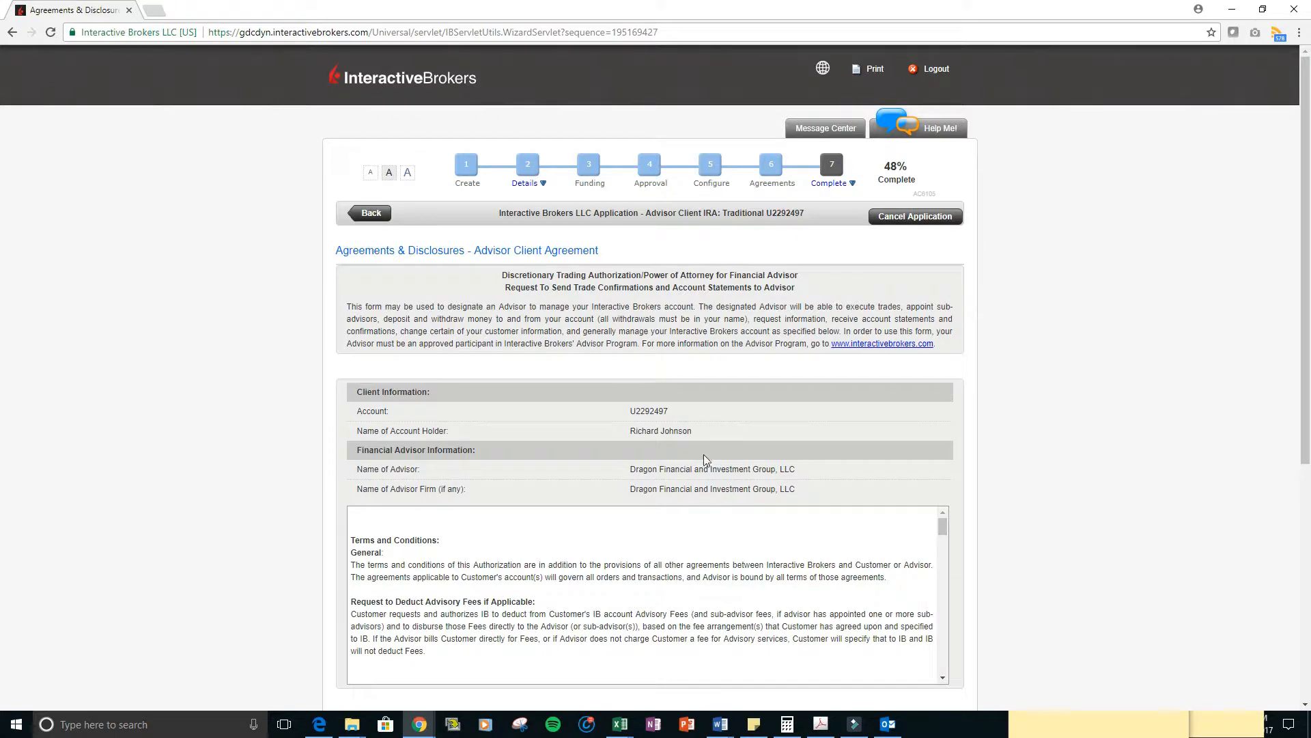
# Step: Sign with the account holder's full name, copy the signature for later pages, and submit
pyautogui.scroll(-4, 892, 411)
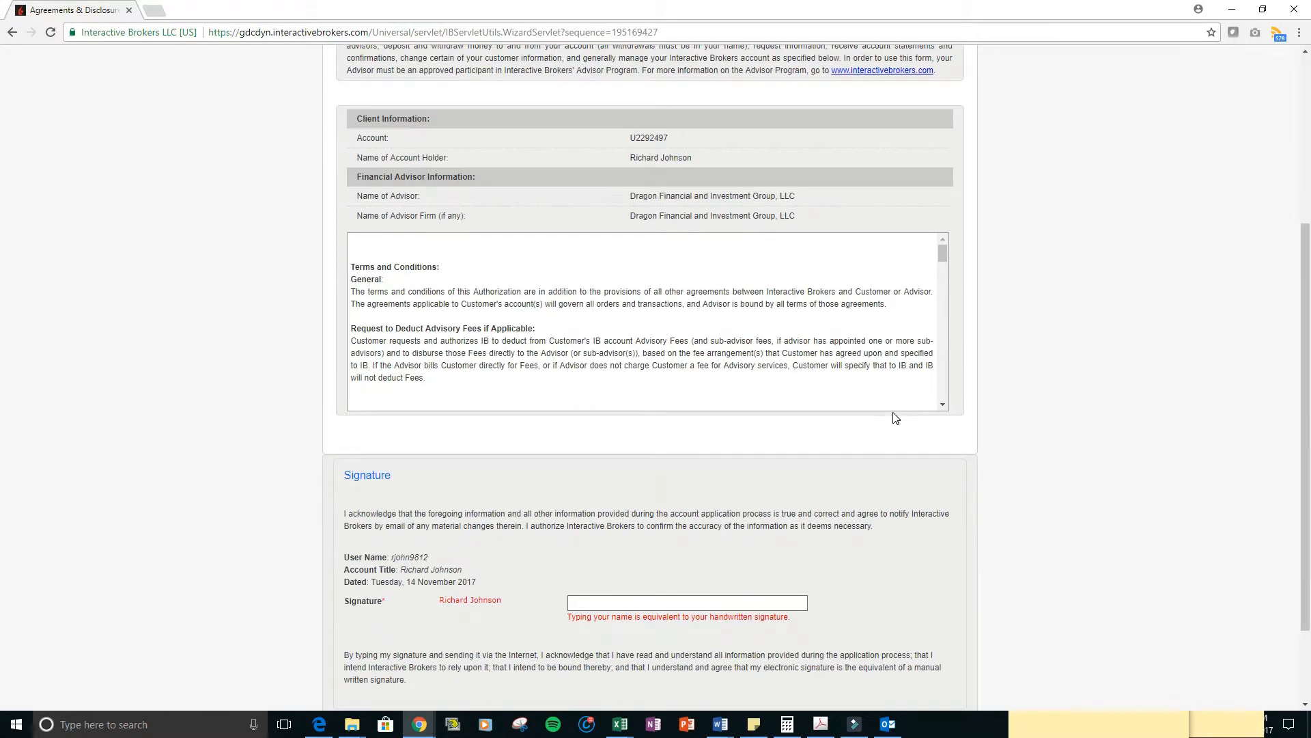
pyautogui.scroll(-2, 869, 493)
pyautogui.click(786, 490)
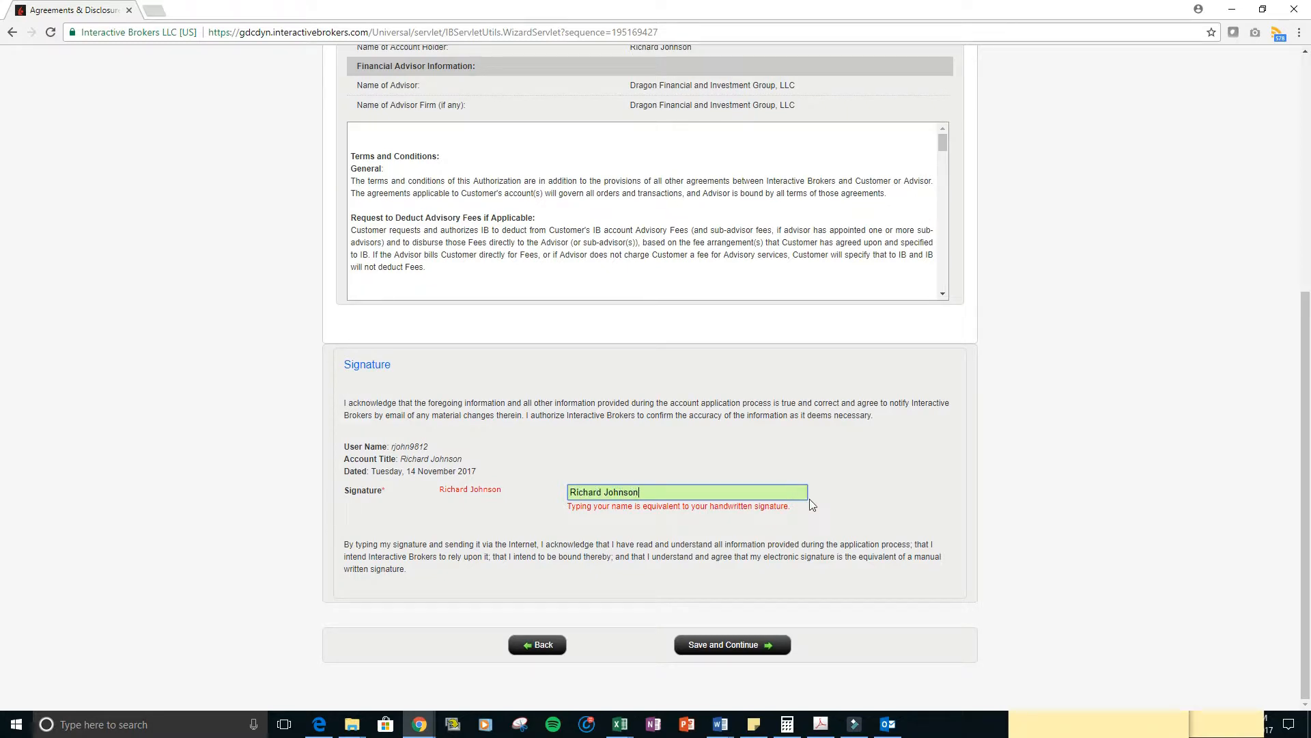
pyautogui.moveTo(656, 491); pyautogui.dragTo(584, 493)
pyautogui.rightClick(584, 495)
pyautogui.click(623, 517)
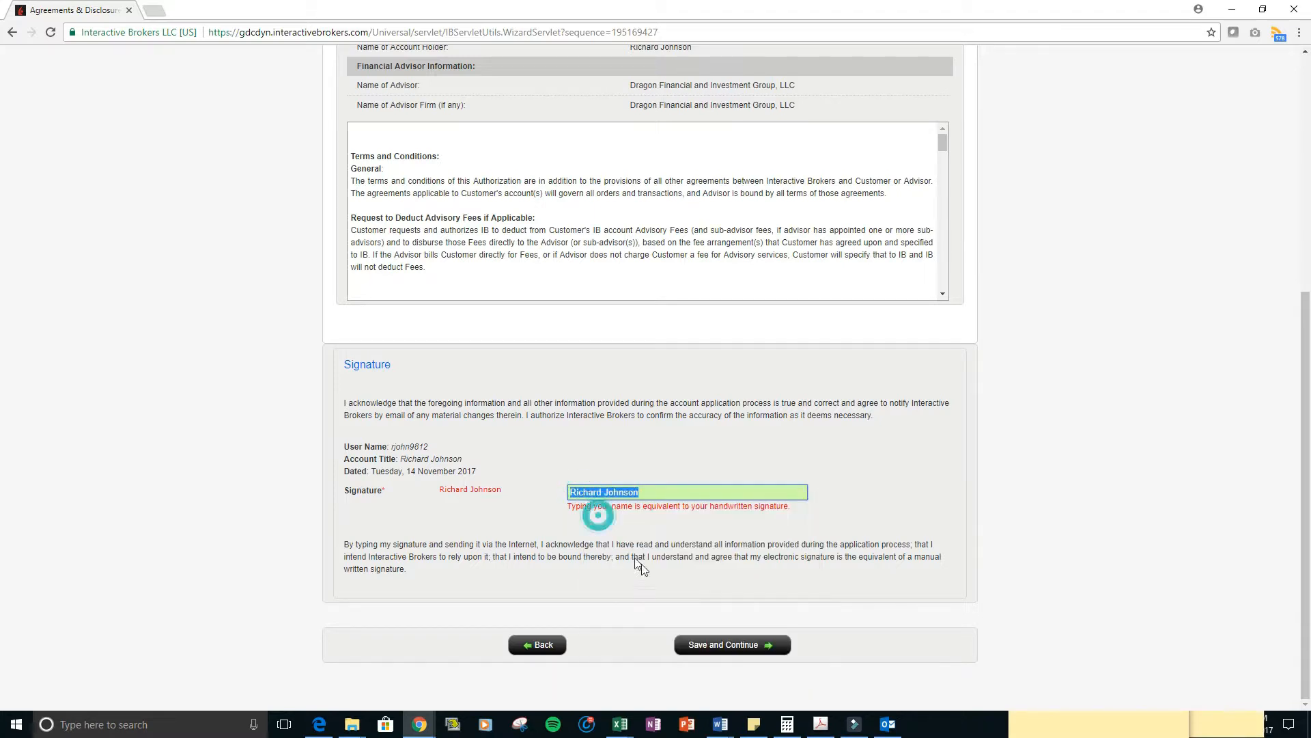
pyautogui.click(725, 647)
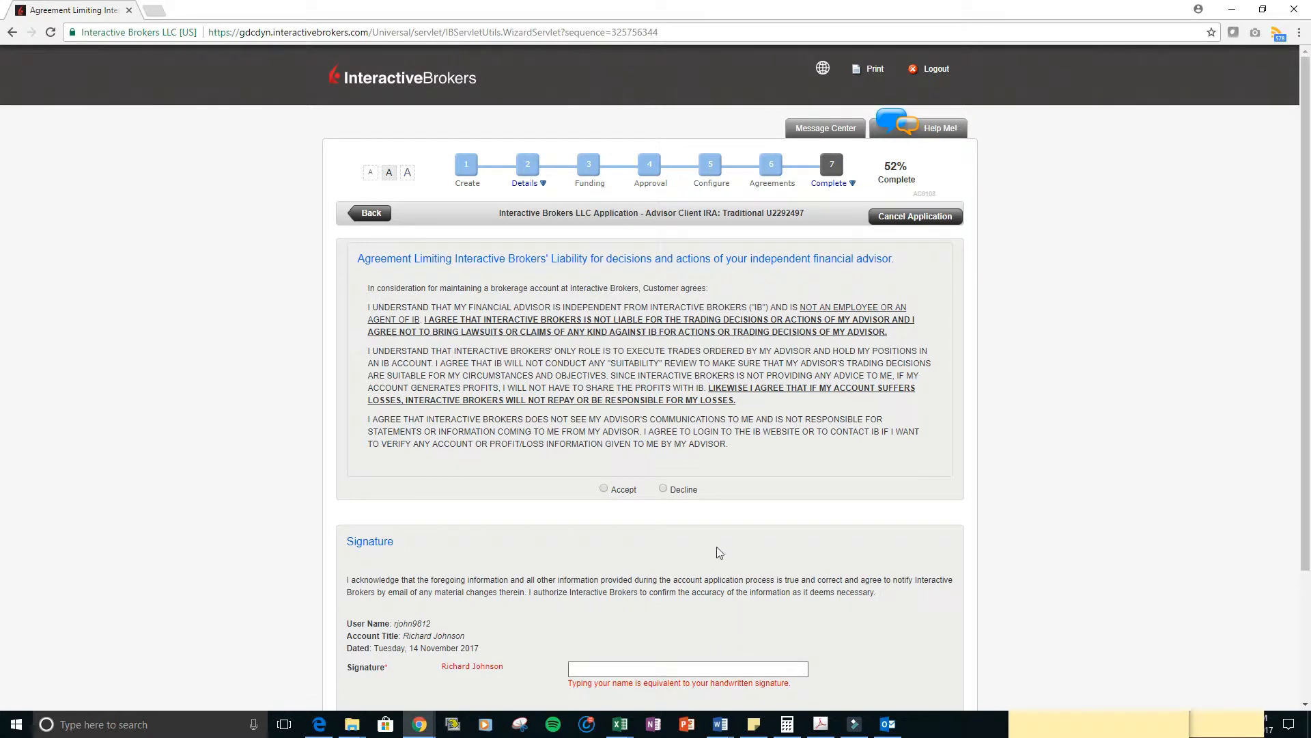
# Step: Accept the liability-limiting agreement, paste the account holder's name as signature, and submit it
pyautogui.click(603, 488)
pyautogui.scroll(-3, 920, 603)
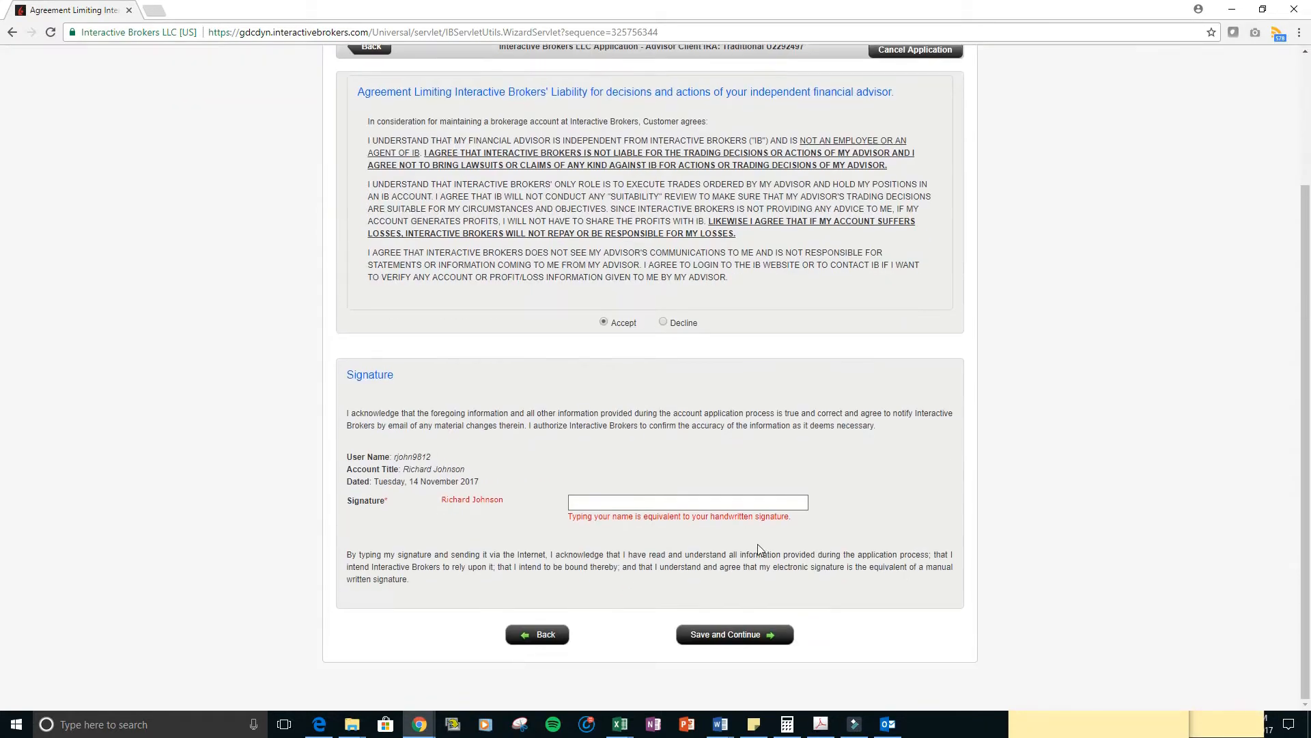
pyautogui.click(667, 506)
pyautogui.rightClick(667, 507)
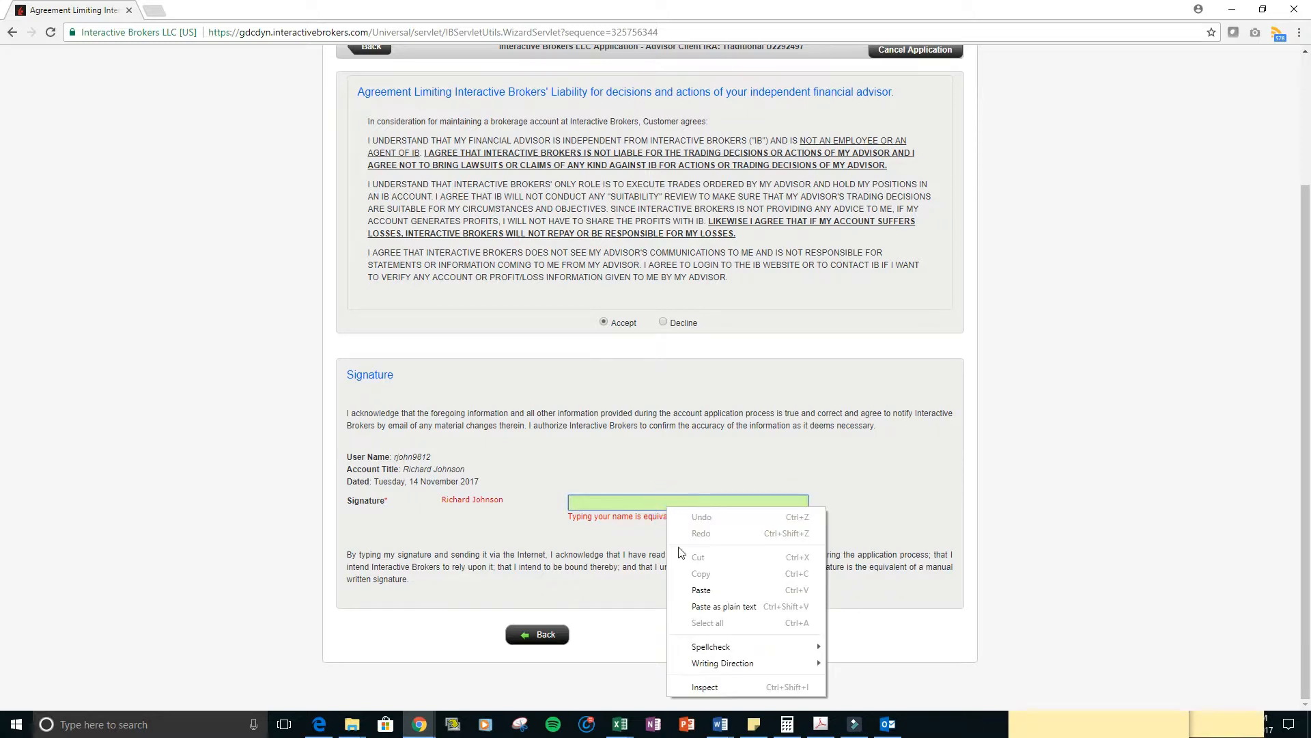
pyautogui.click(687, 591)
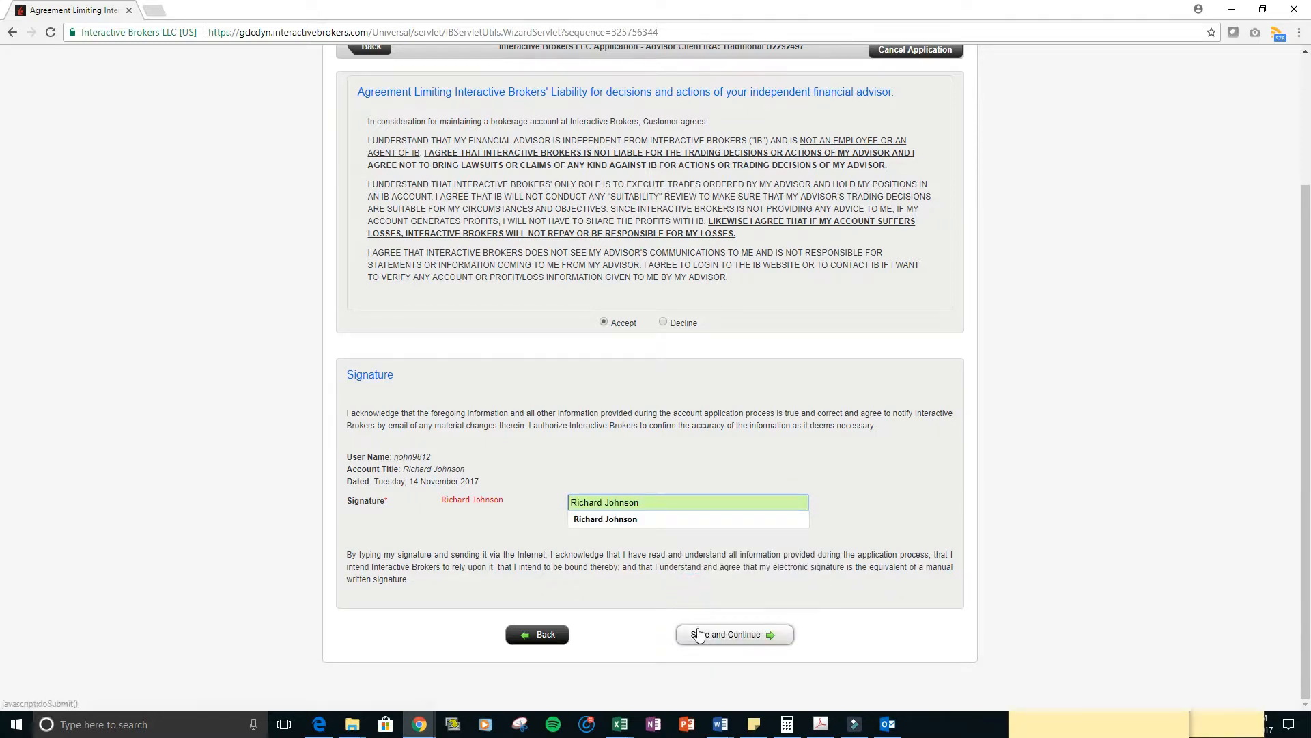
pyautogui.click(700, 634)
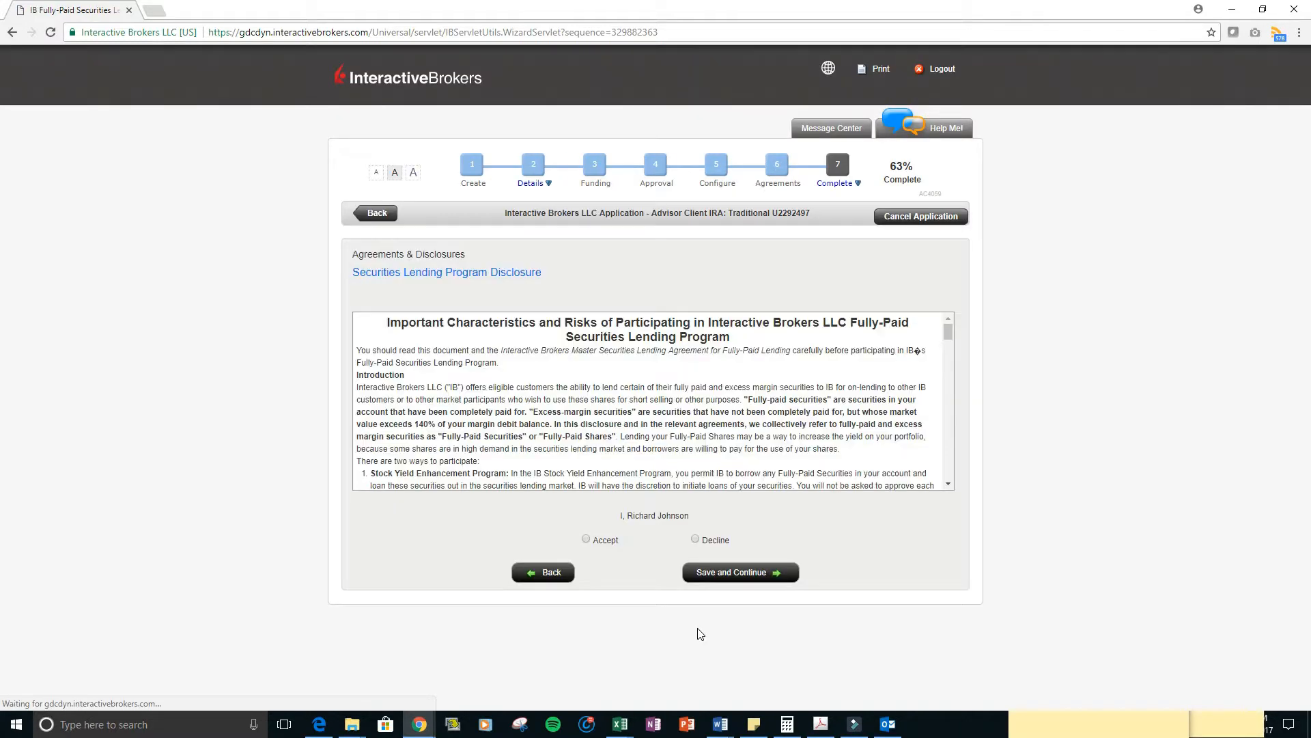
# Step: Accept the Securities Lending Program Disclosure and sign the lending agreement with the pasted name
pyautogui.click(585, 540)
pyautogui.click(744, 574)
pyautogui.scroll(-4, 744, 577)
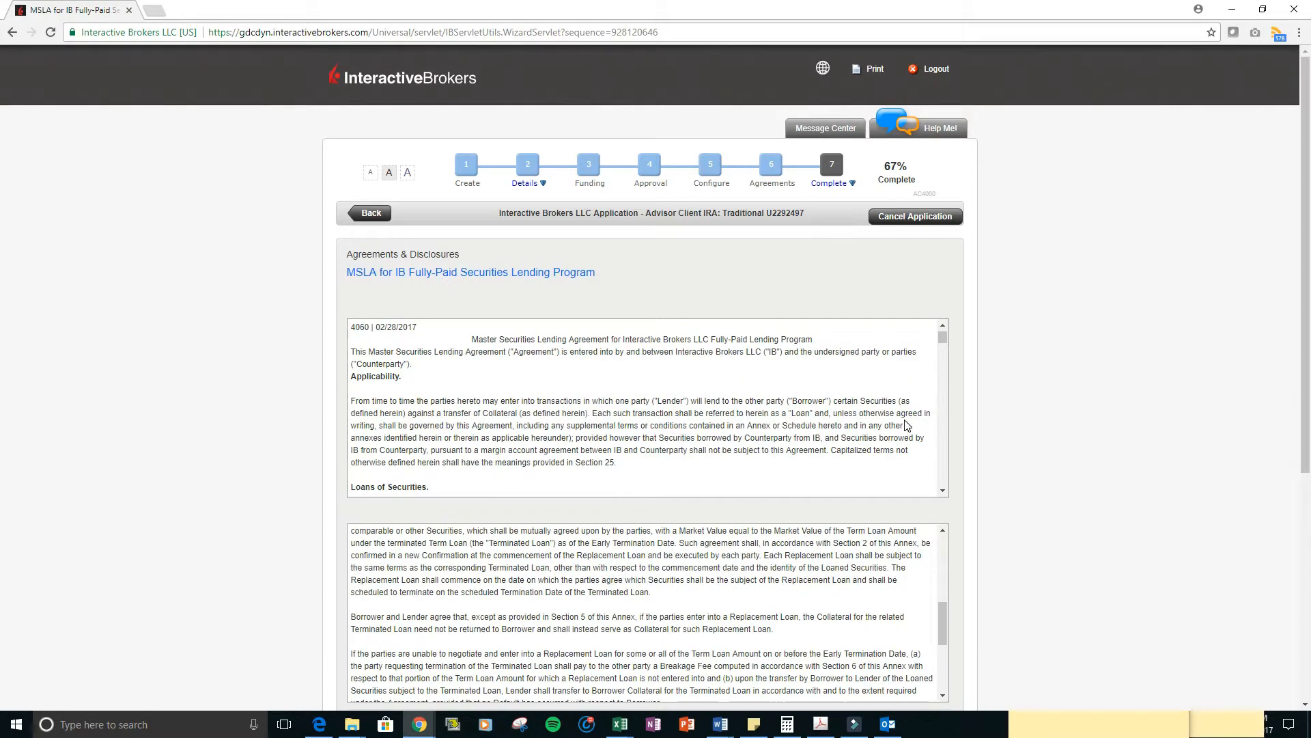
pyautogui.scroll(-3, 908, 426)
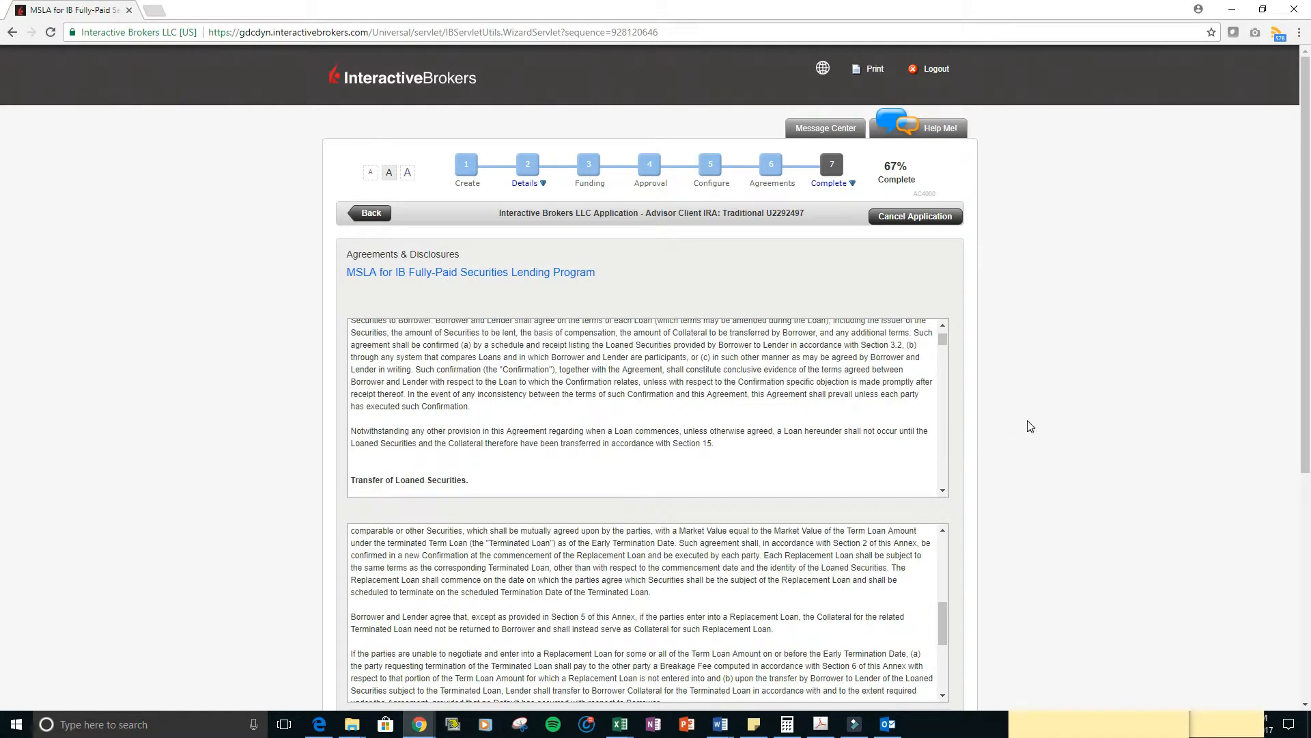
pyautogui.scroll(-5, 1030, 426)
pyautogui.click(725, 489)
pyautogui.rightClick(725, 490)
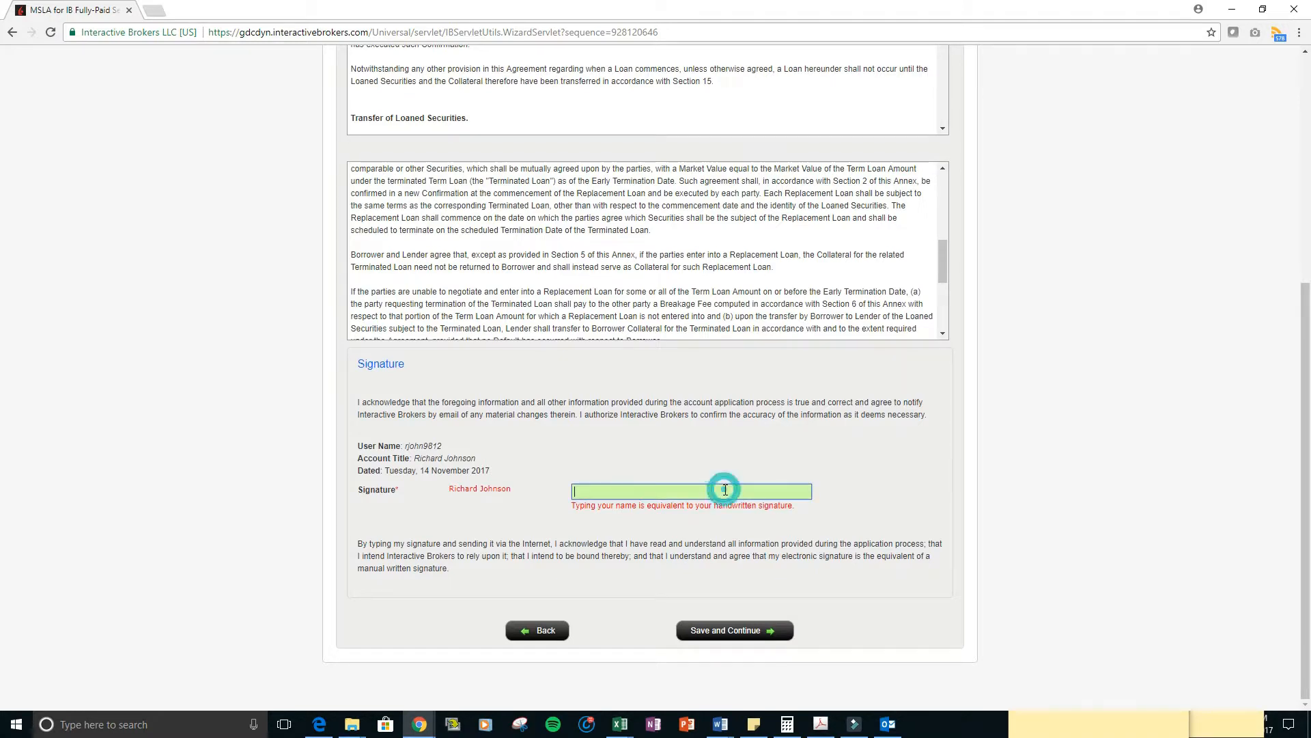
pyautogui.click(748, 574)
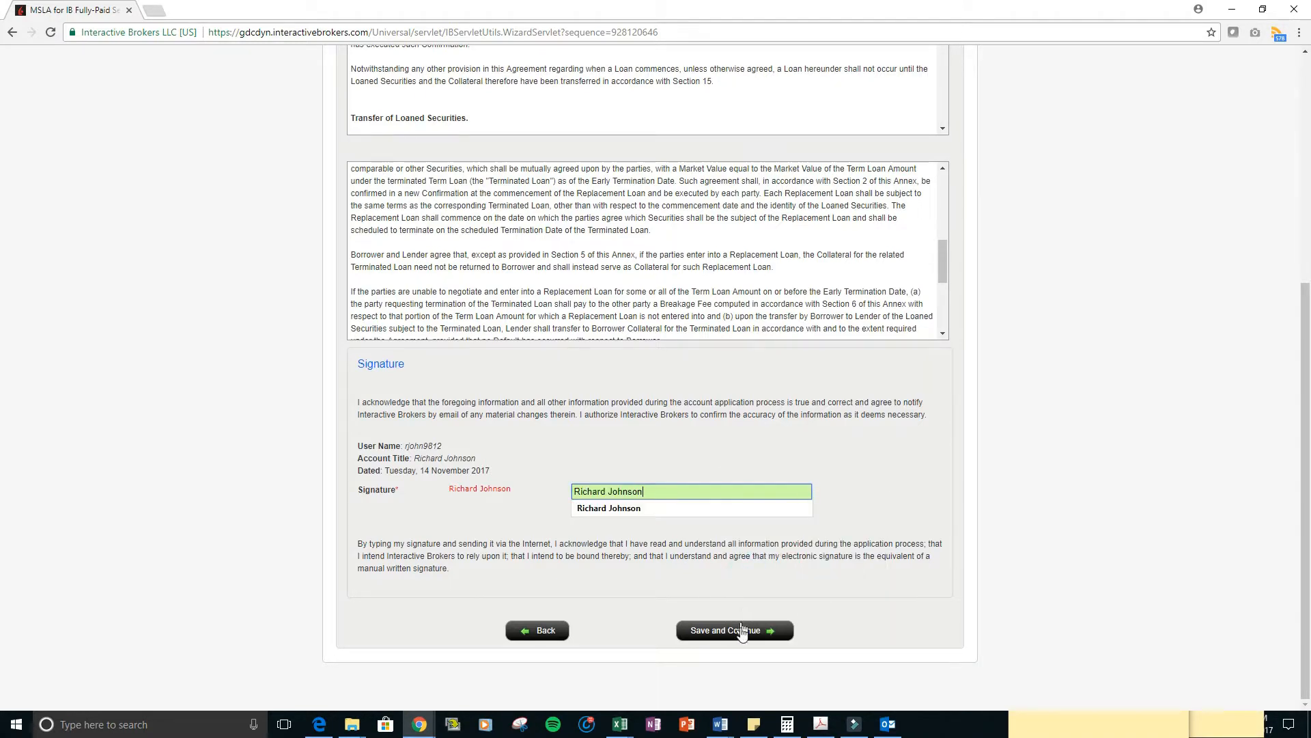
pyautogui.click(743, 631)
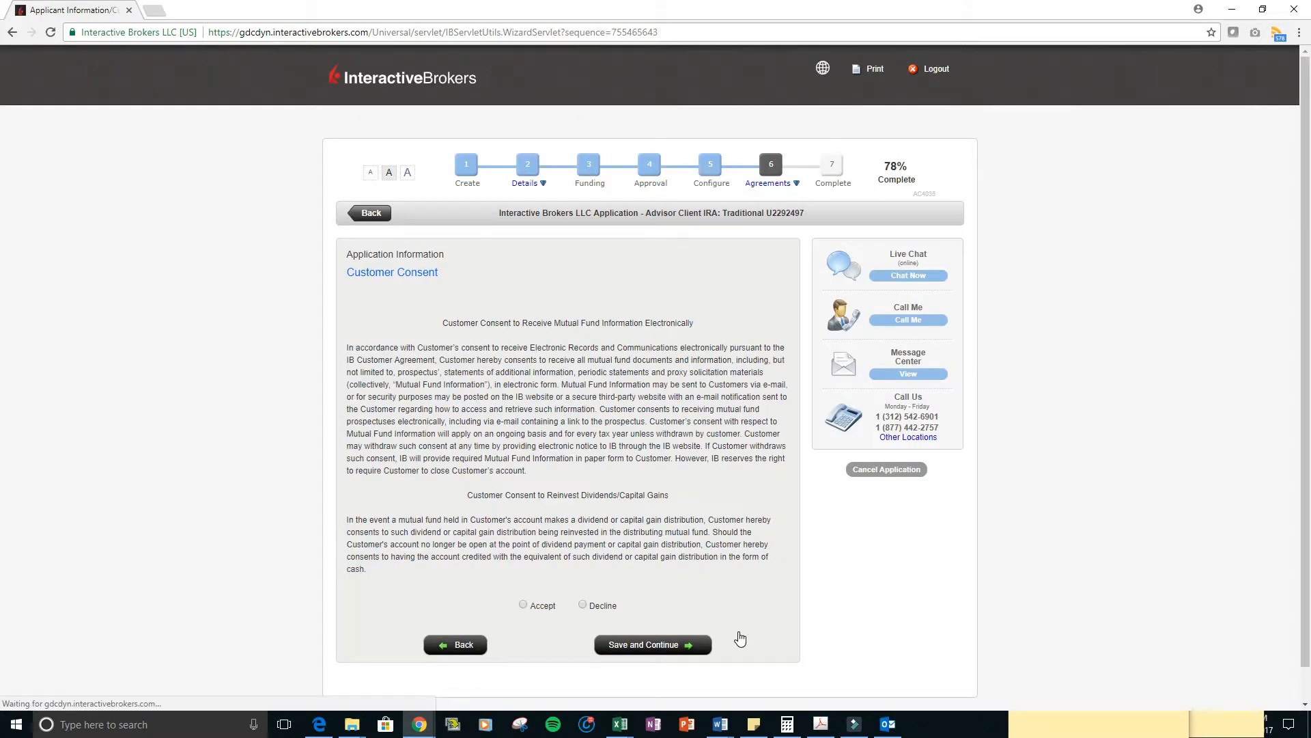
# Step: Accept the Customer Consent terms and submit the page
pyautogui.scroll(-1, 734, 577)
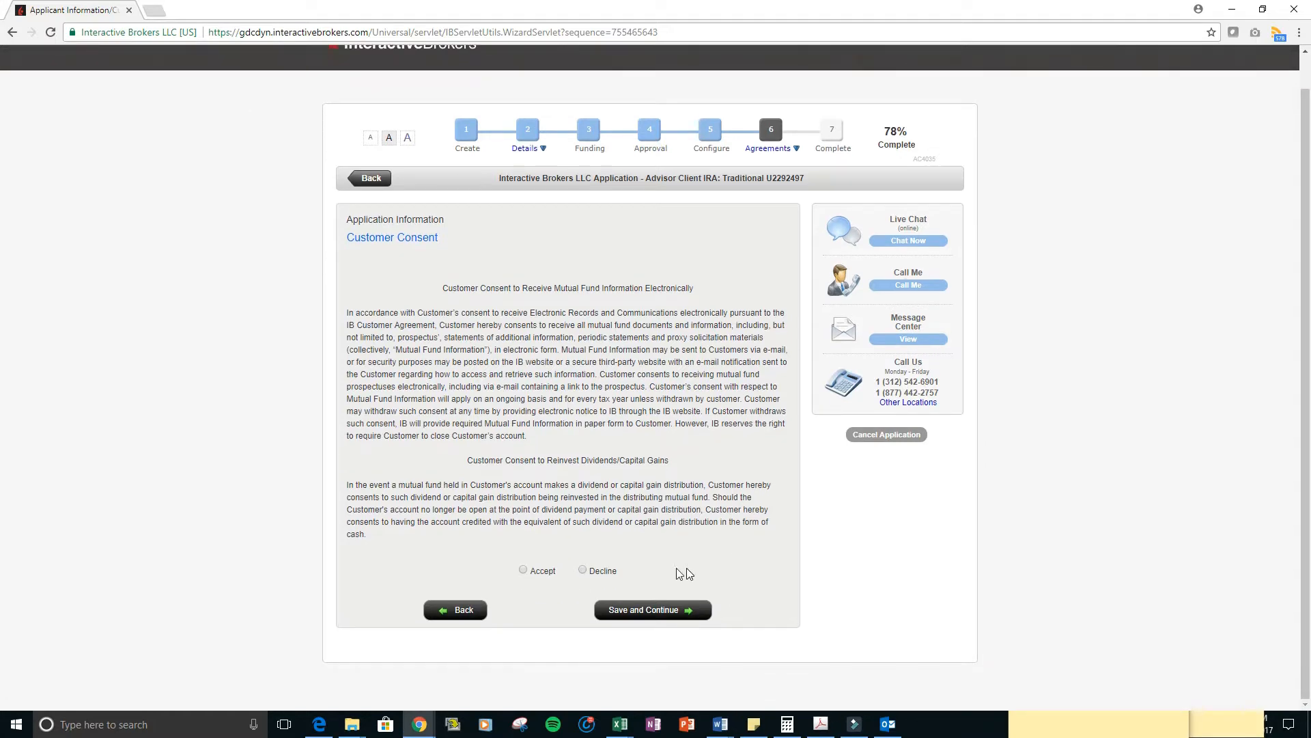
pyautogui.click(524, 570)
pyautogui.click(658, 610)
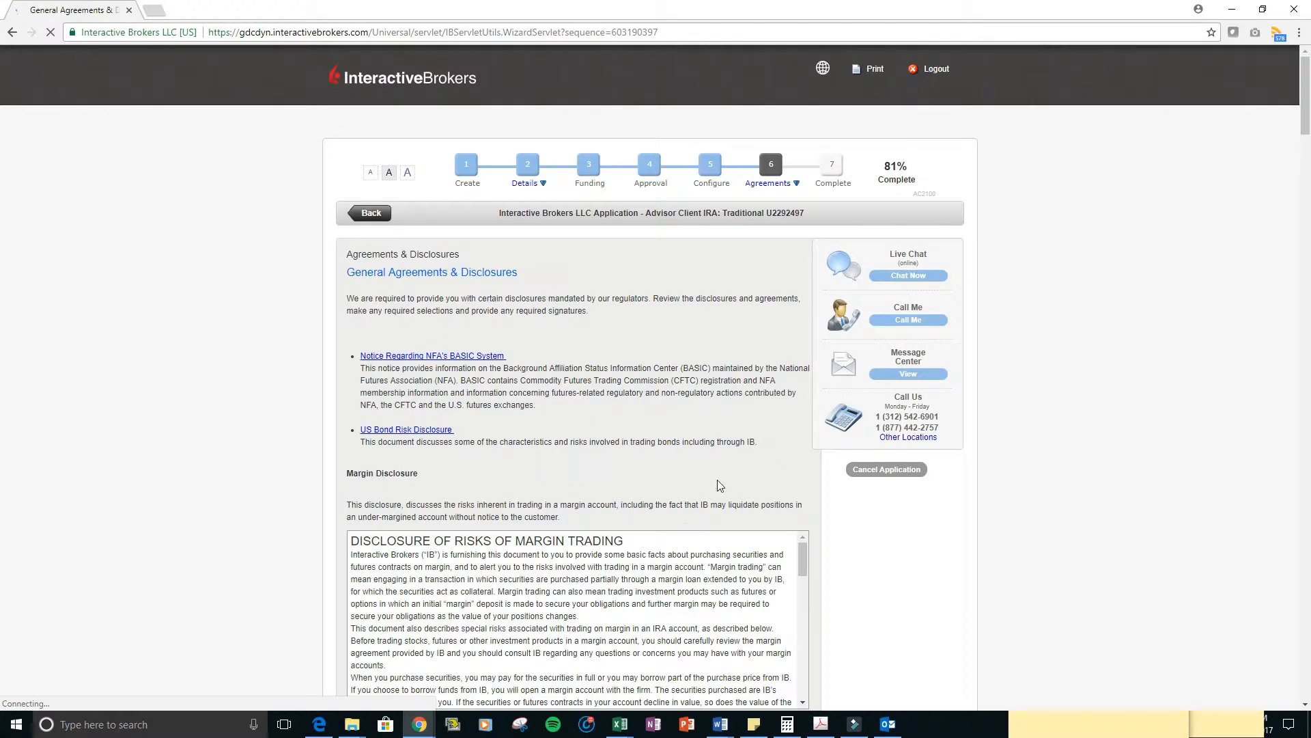
# Step: Agree to the Margin, mutual fund, OCC Risk, business continuity and privacy disclosures
pyautogui.scroll(-4, 844, 546)
pyautogui.scroll(-2, 629, 331)
pyautogui.click(514, 448)
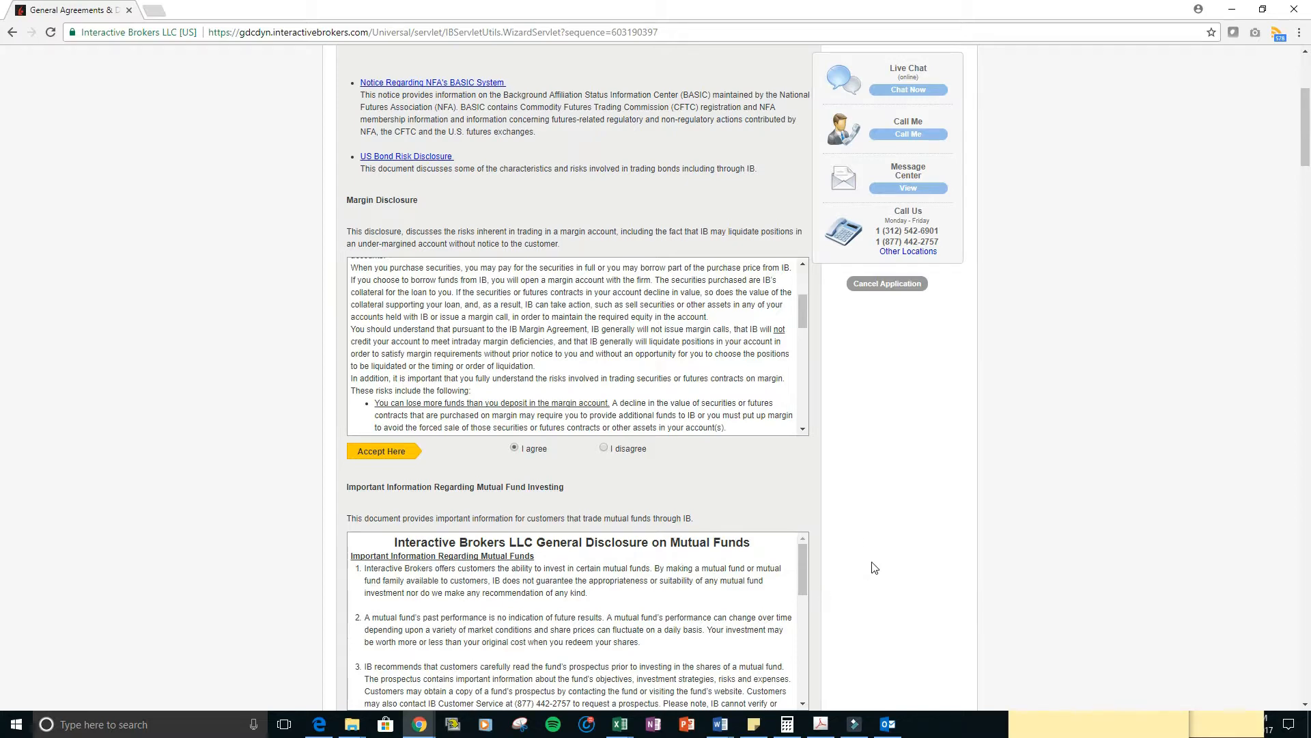
pyautogui.scroll(-3, 854, 554)
pyautogui.scroll(-2, 653, 415)
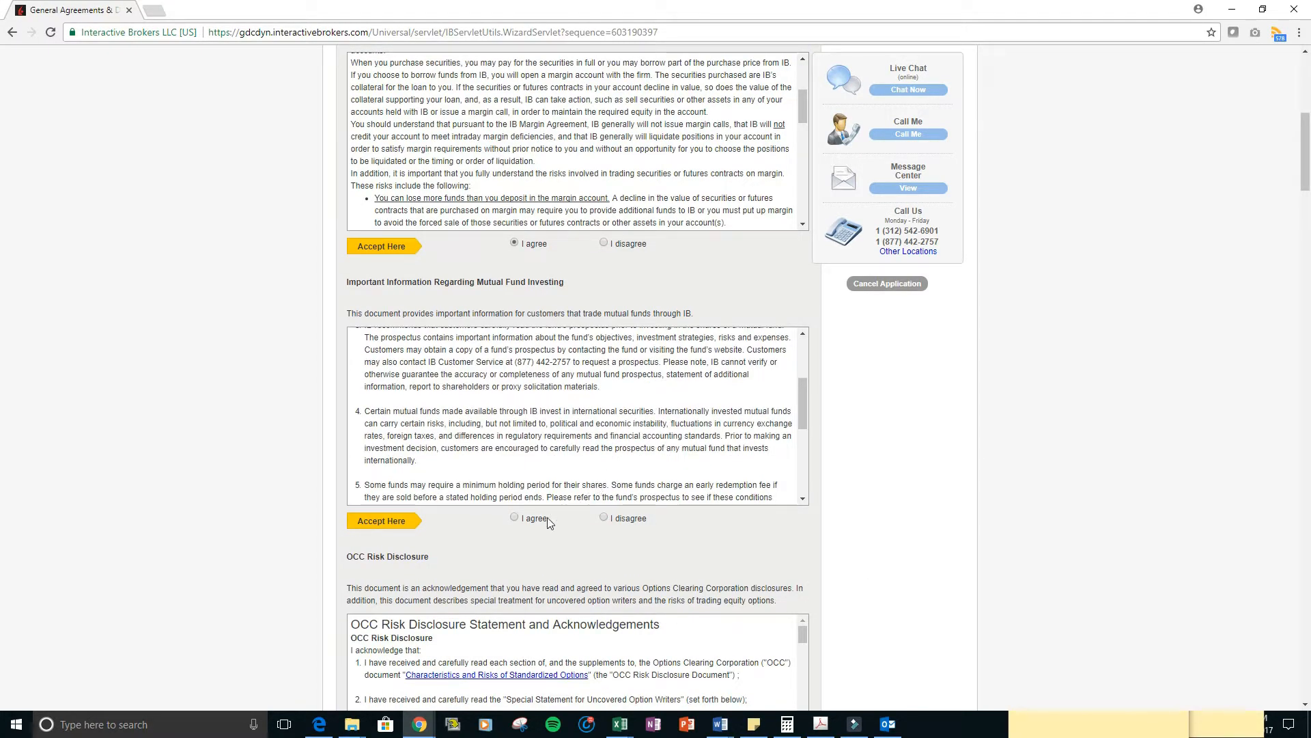
pyautogui.click(514, 519)
pyautogui.scroll(-4, 820, 540)
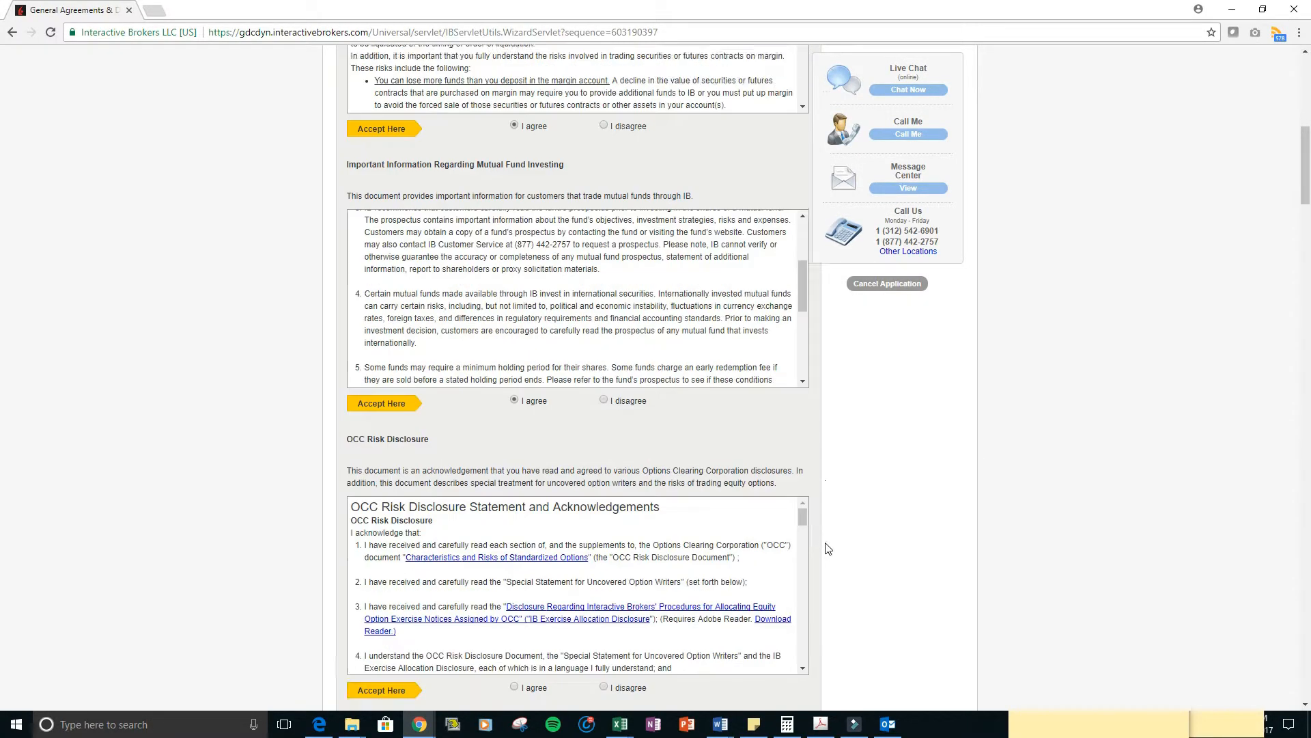
pyautogui.click(514, 530)
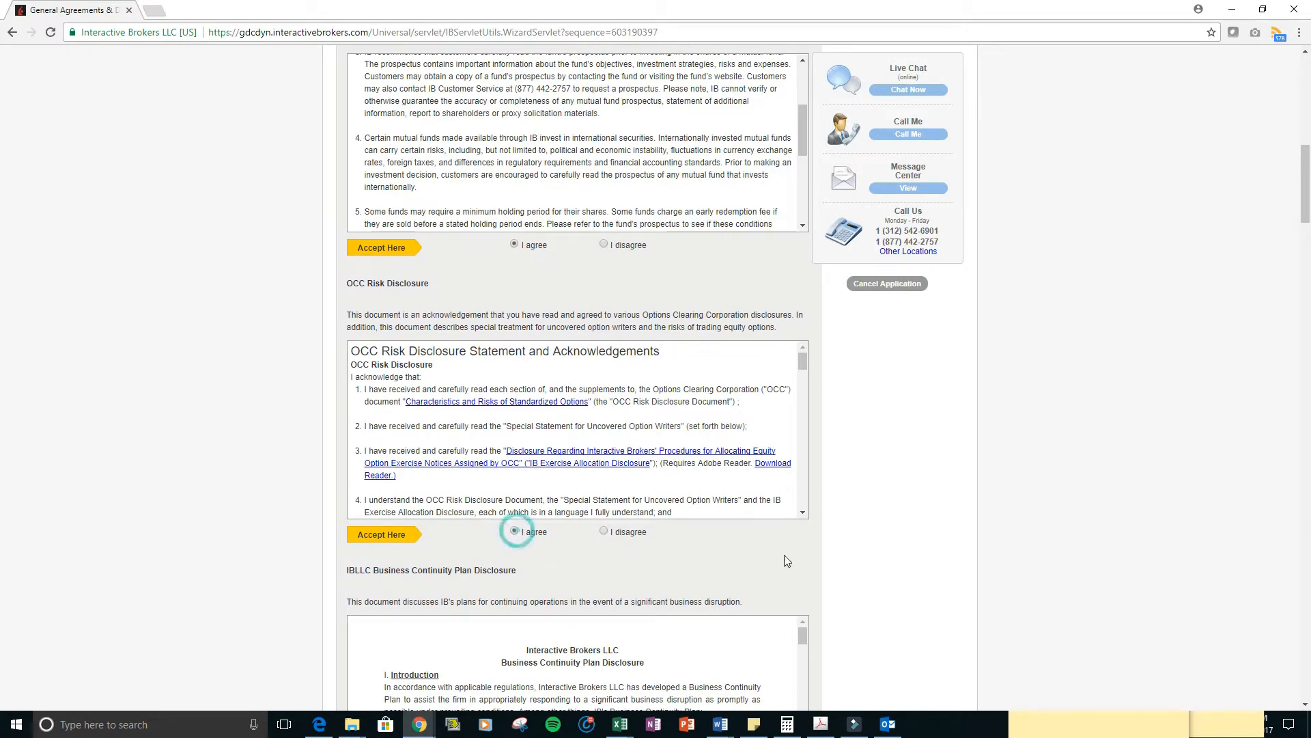
pyautogui.scroll(-5, 872, 574)
pyautogui.click(514, 464)
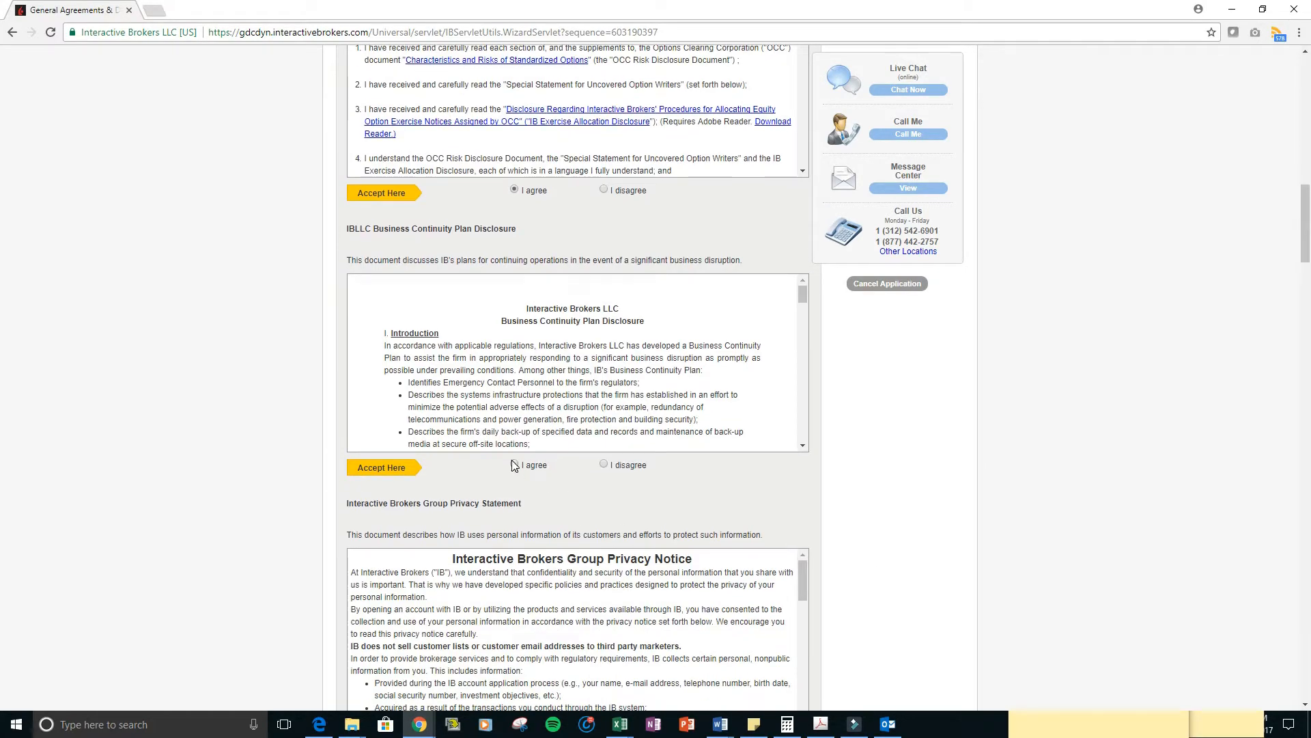
pyautogui.scroll(-5, 792, 560)
pyautogui.scroll(-5, 837, 522)
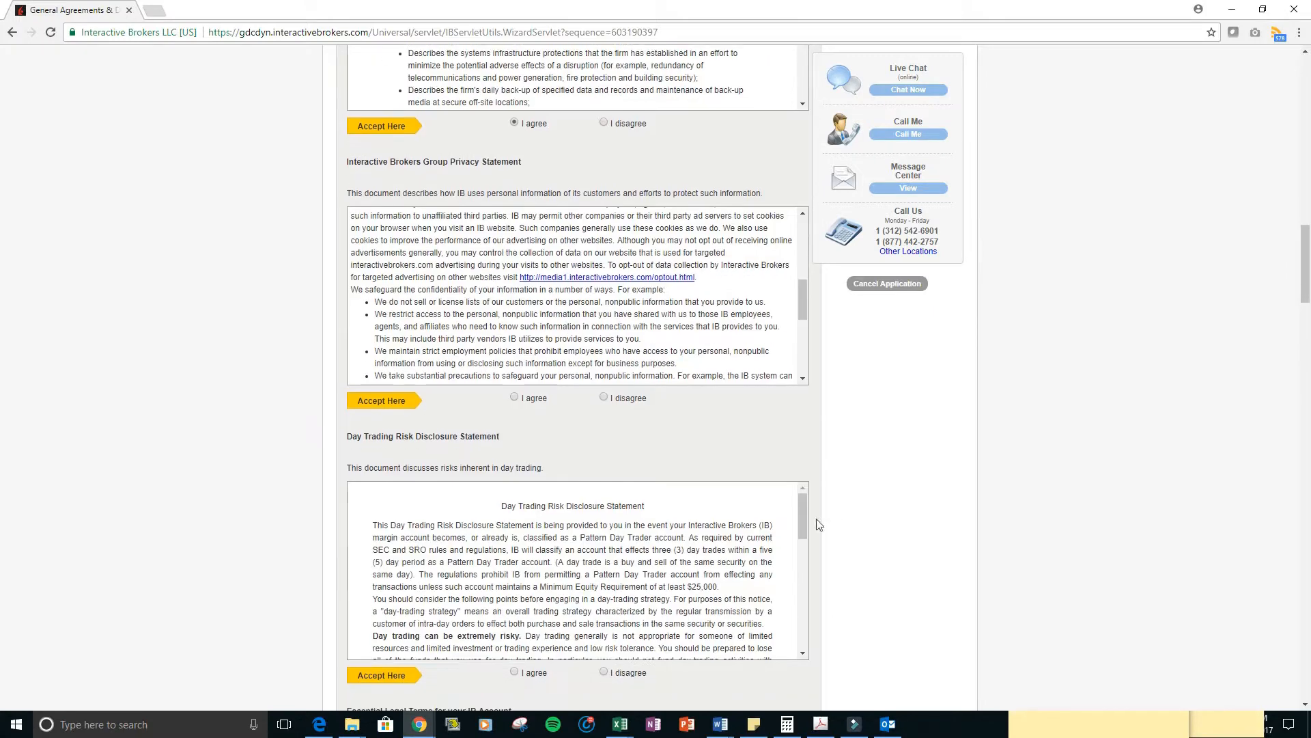
pyautogui.click(515, 397)
# Step: Agree to Essential Legal Terms, Forex, FDIC, ISE, order routing and US Stock Stop Order disclosures
pyautogui.scroll(-4, 872, 530)
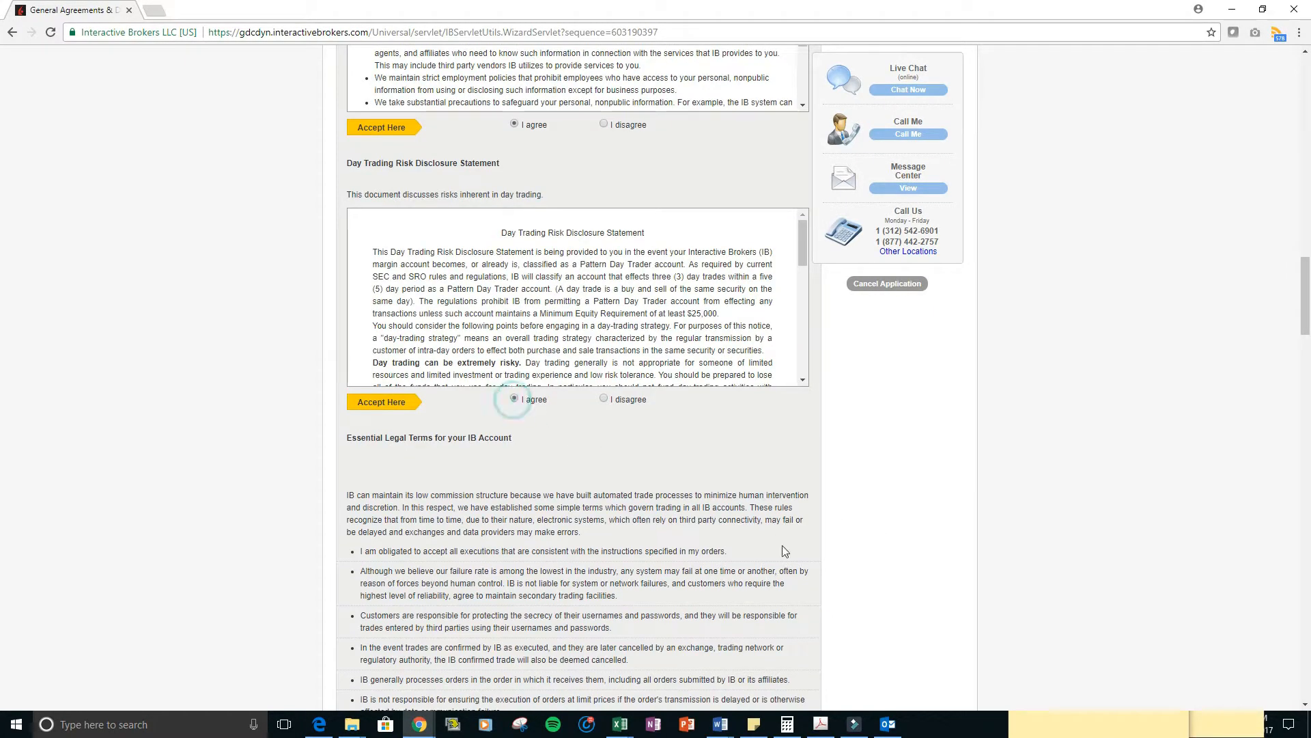
pyautogui.scroll(-5, 869, 531)
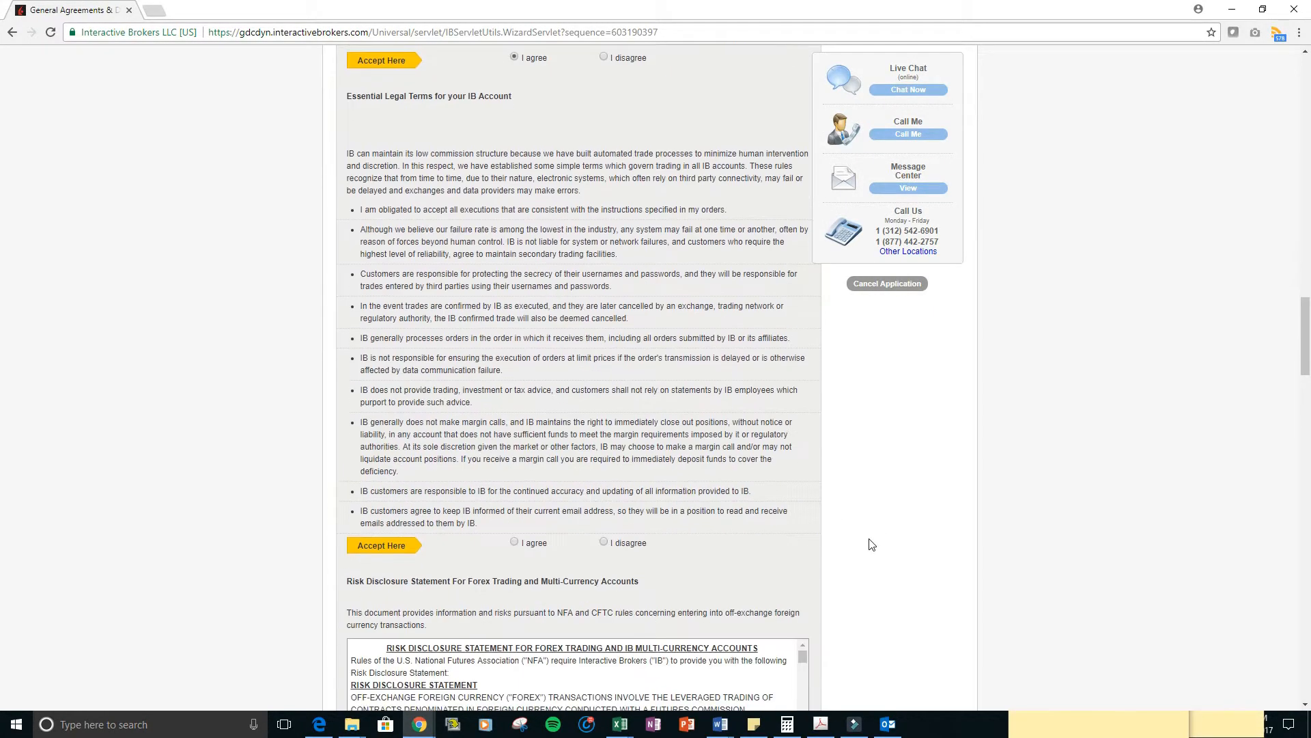
pyautogui.click(514, 542)
pyautogui.scroll(-1, 939, 571)
pyautogui.scroll(-6, 940, 571)
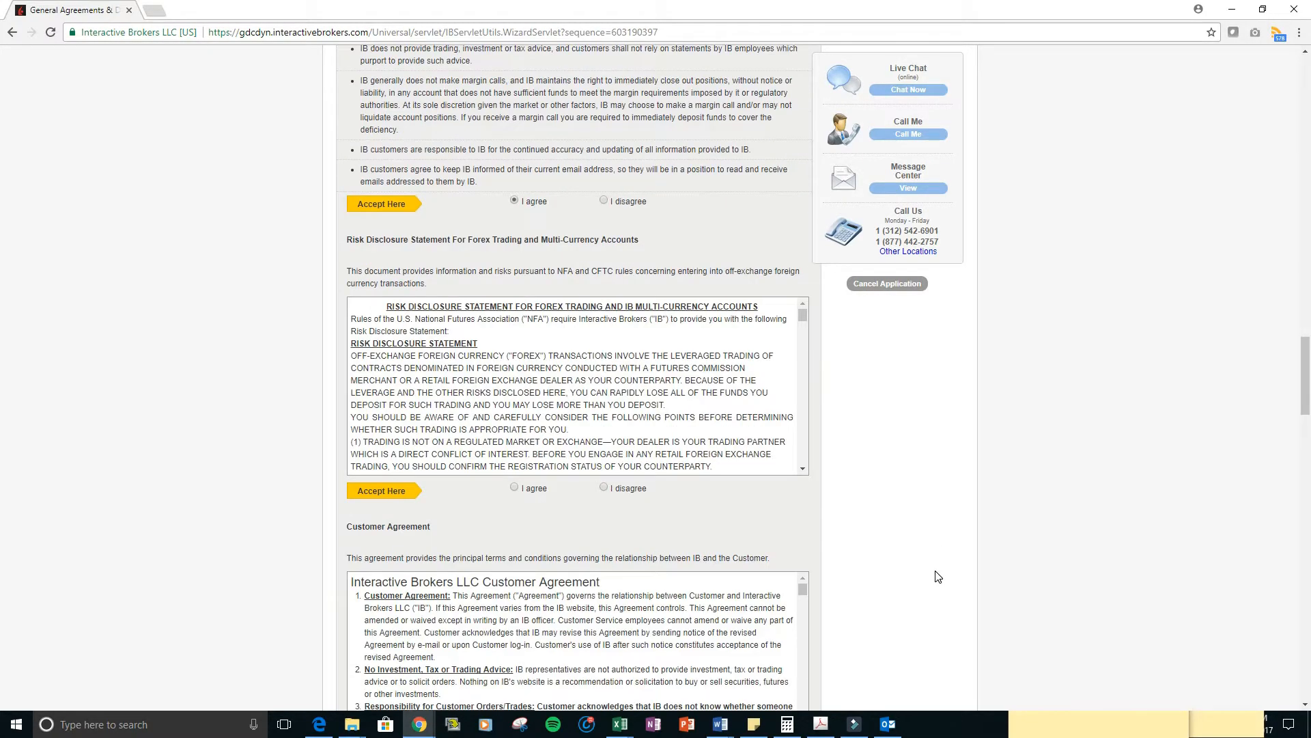
pyautogui.click(514, 419)
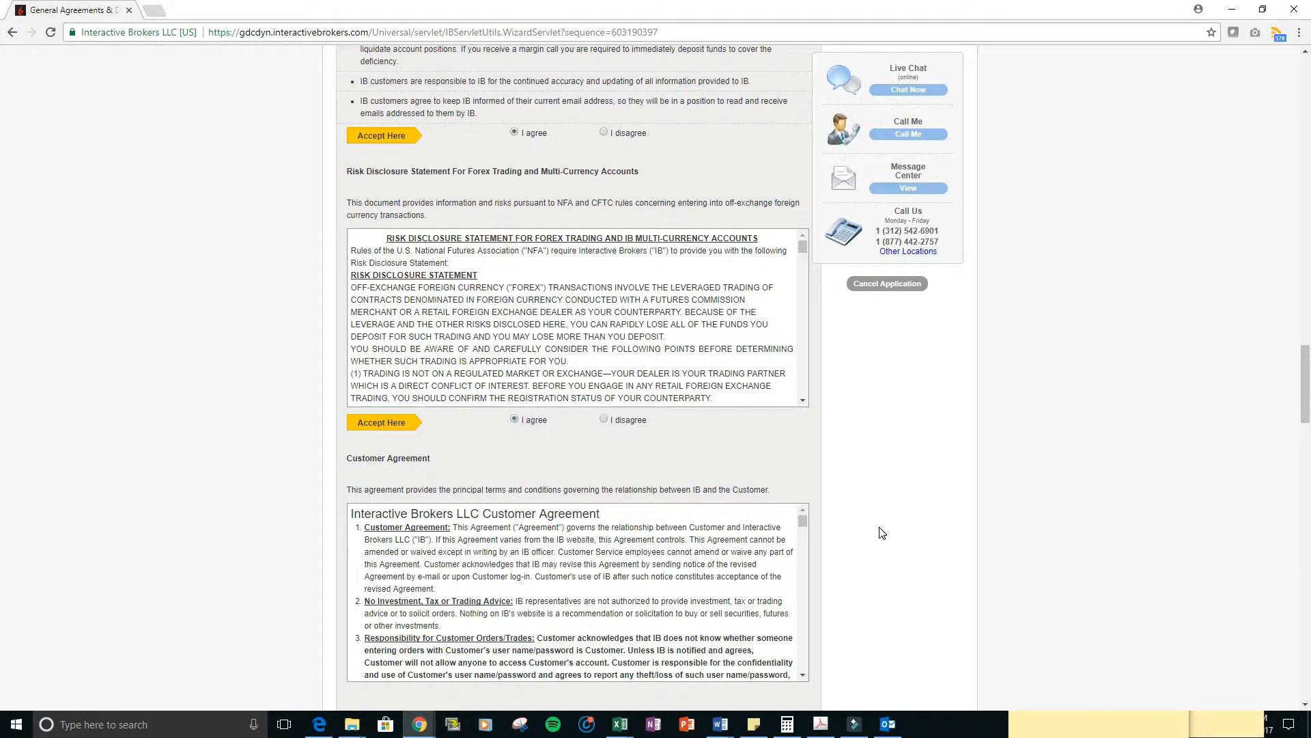
pyautogui.scroll(-5, 864, 526)
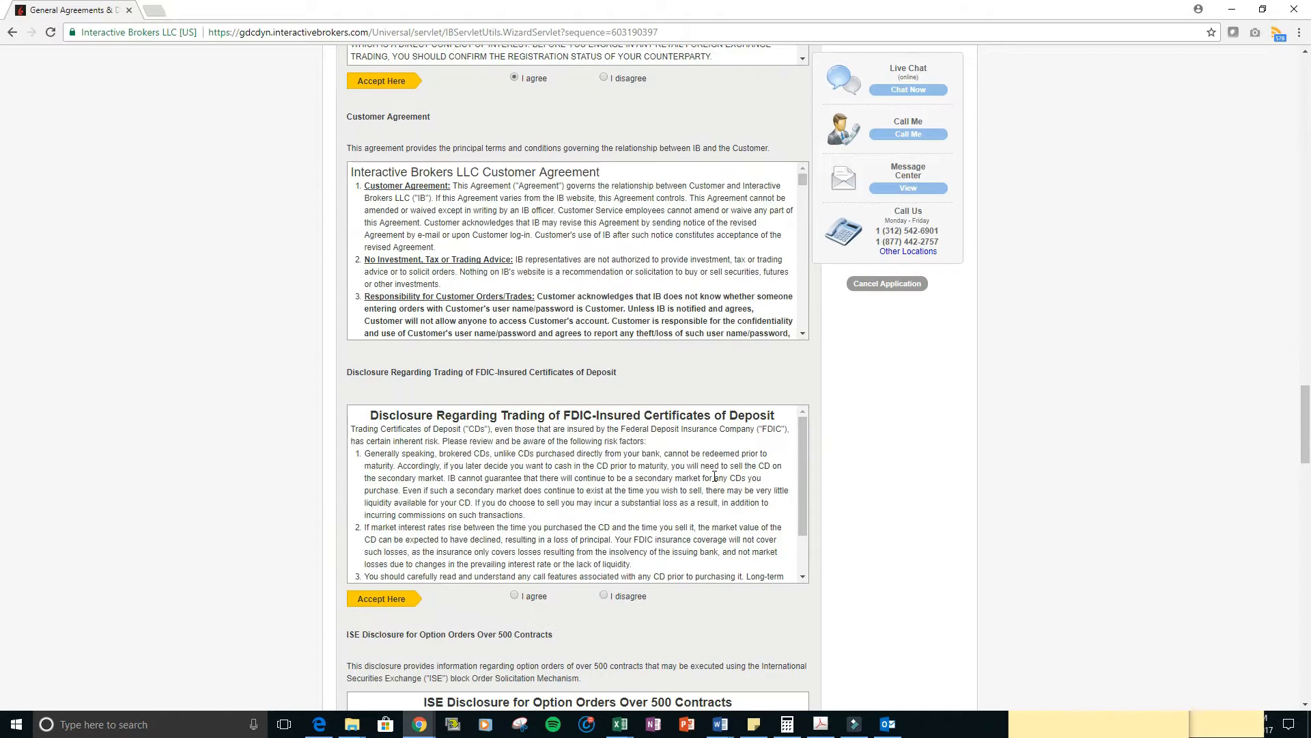
pyautogui.click(514, 596)
pyautogui.scroll(-5, 871, 552)
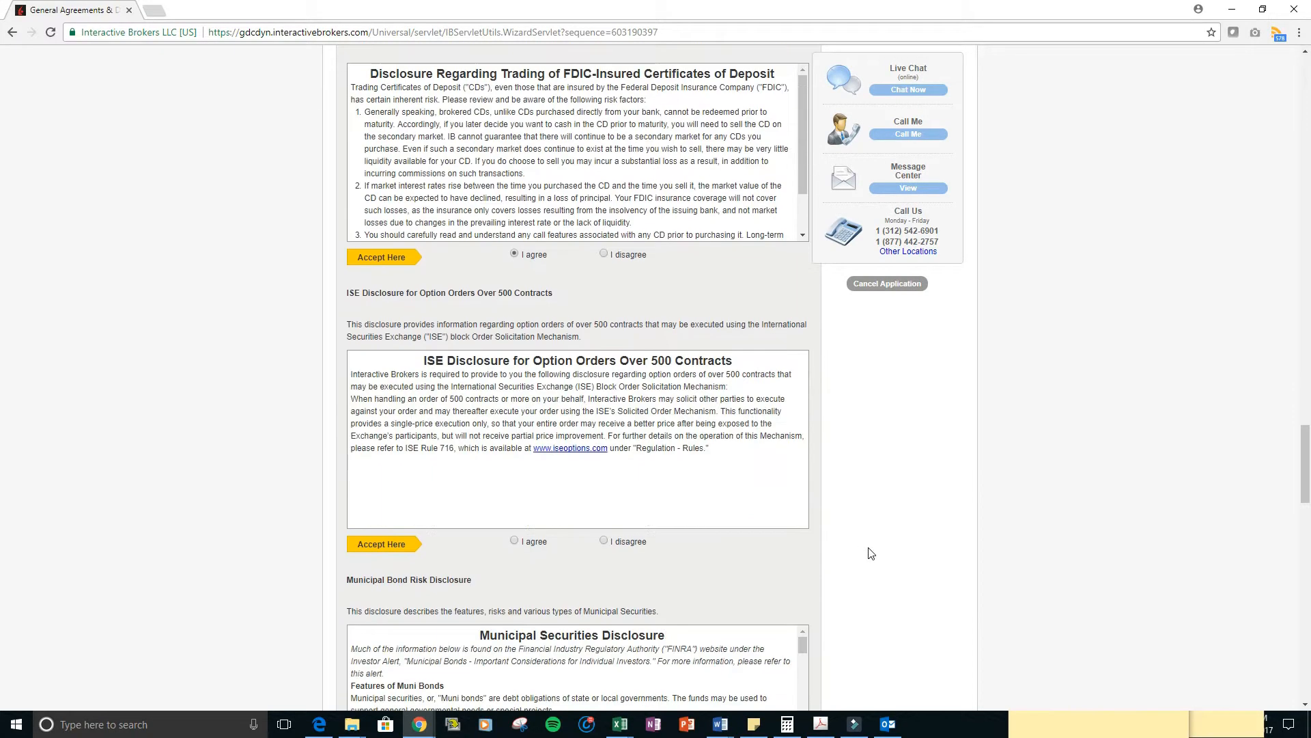
pyautogui.click(514, 541)
pyautogui.scroll(-5, 908, 608)
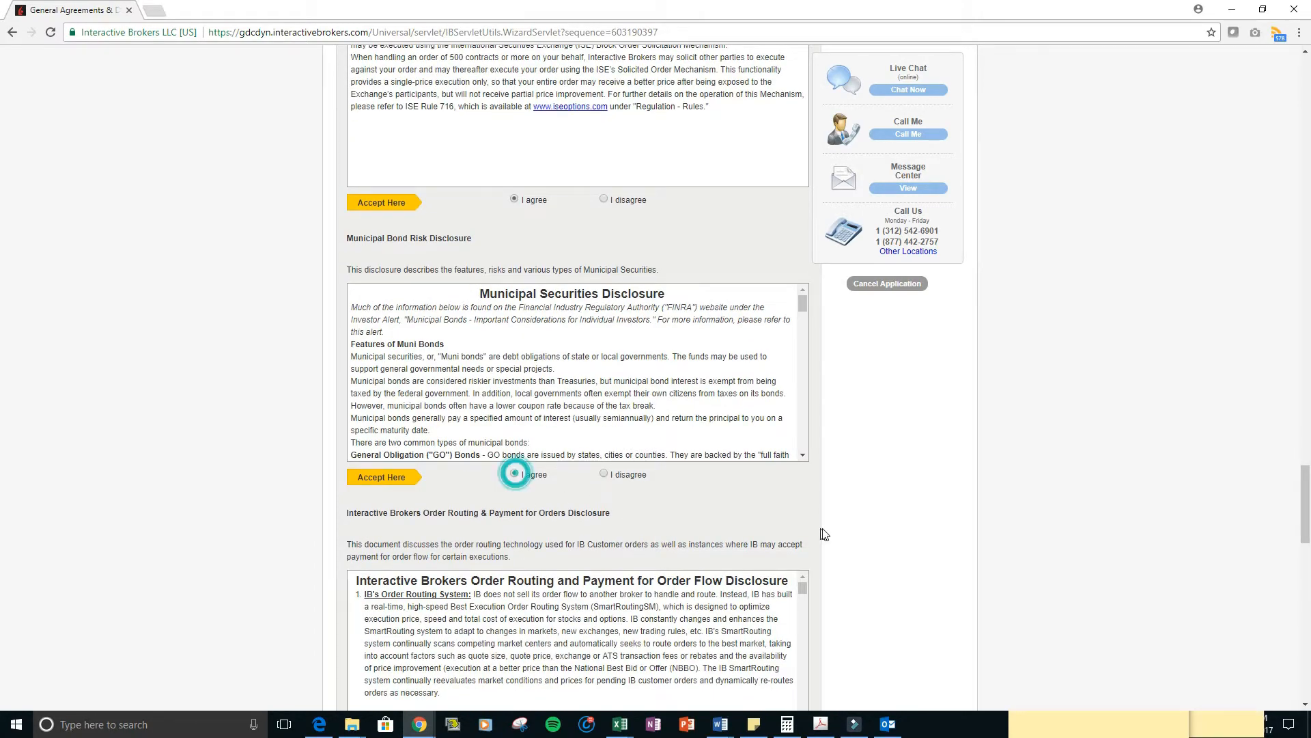
pyautogui.scroll(-5, 894, 567)
pyautogui.click(515, 350)
pyautogui.scroll(-5, 650, 386)
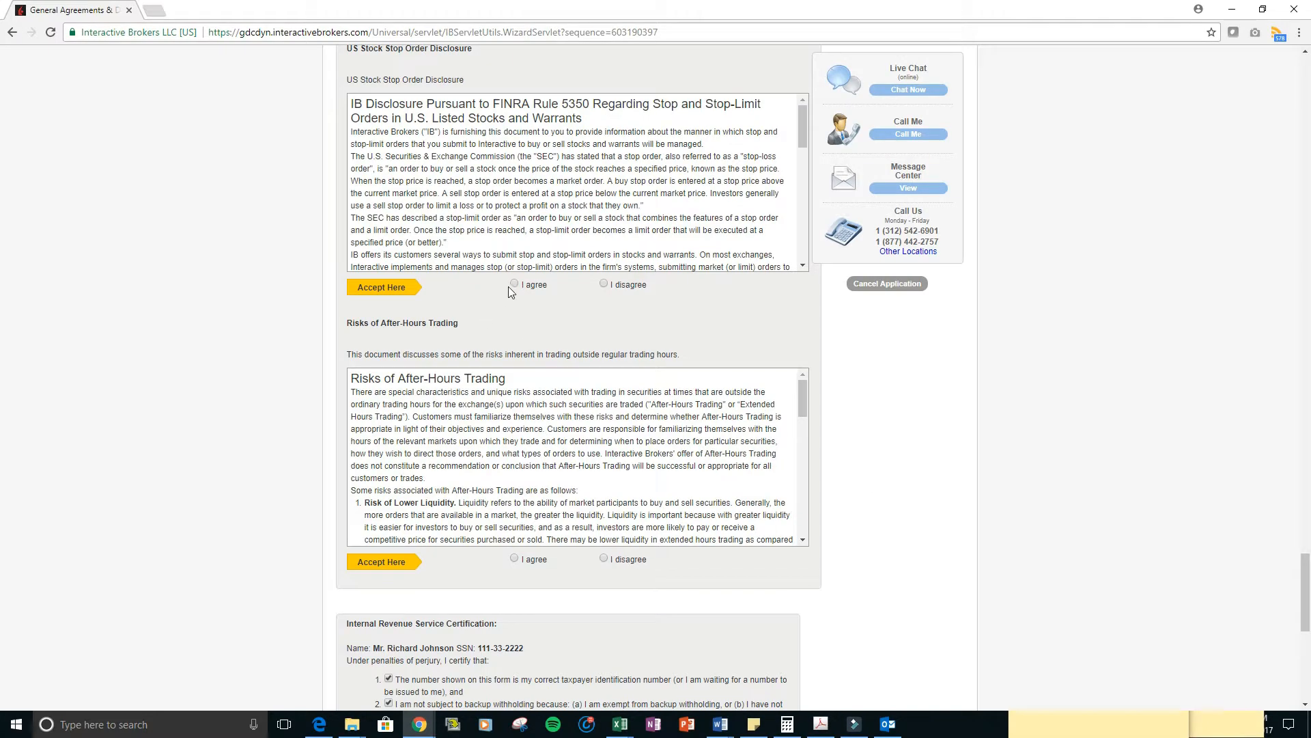
pyautogui.click(514, 285)
pyautogui.scroll(-5, 912, 533)
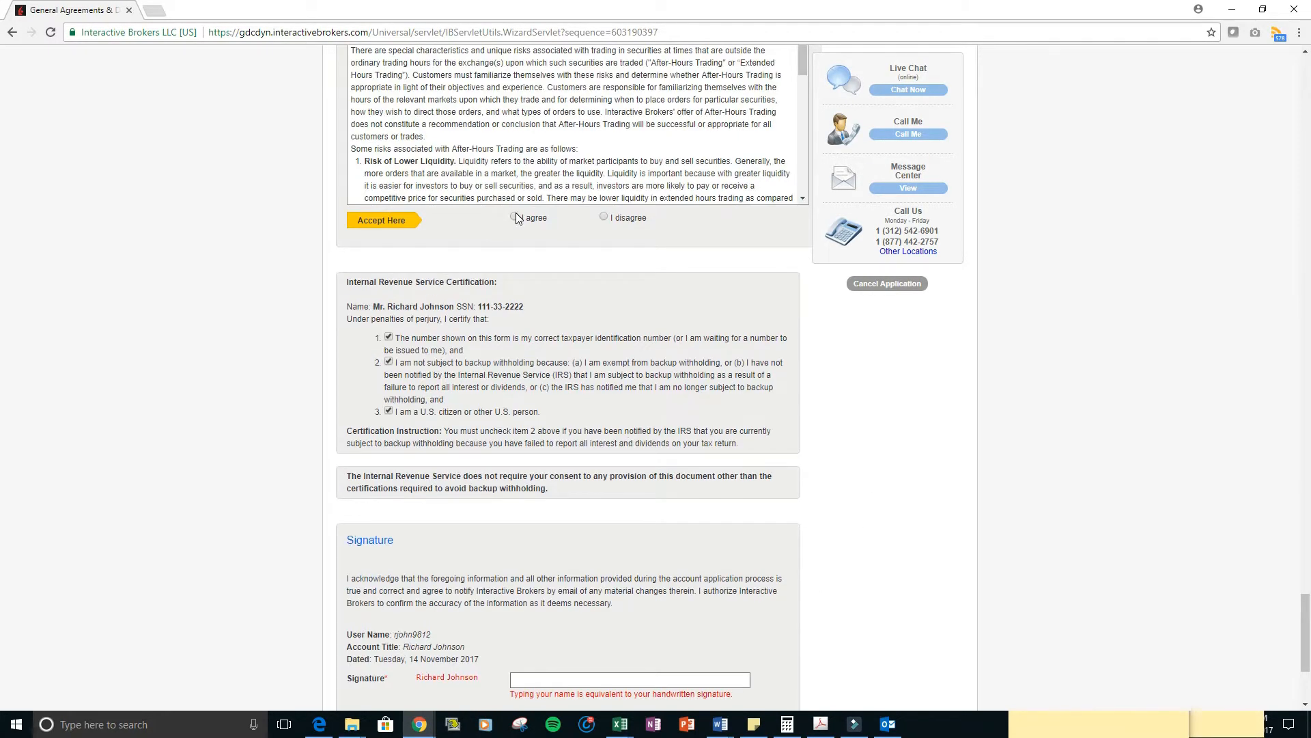
pyautogui.scroll(-3, 874, 469)
# Step: Paste the account holder's name into the agreements page signature field
pyautogui.click(671, 476)
pyautogui.rightClick(670, 476)
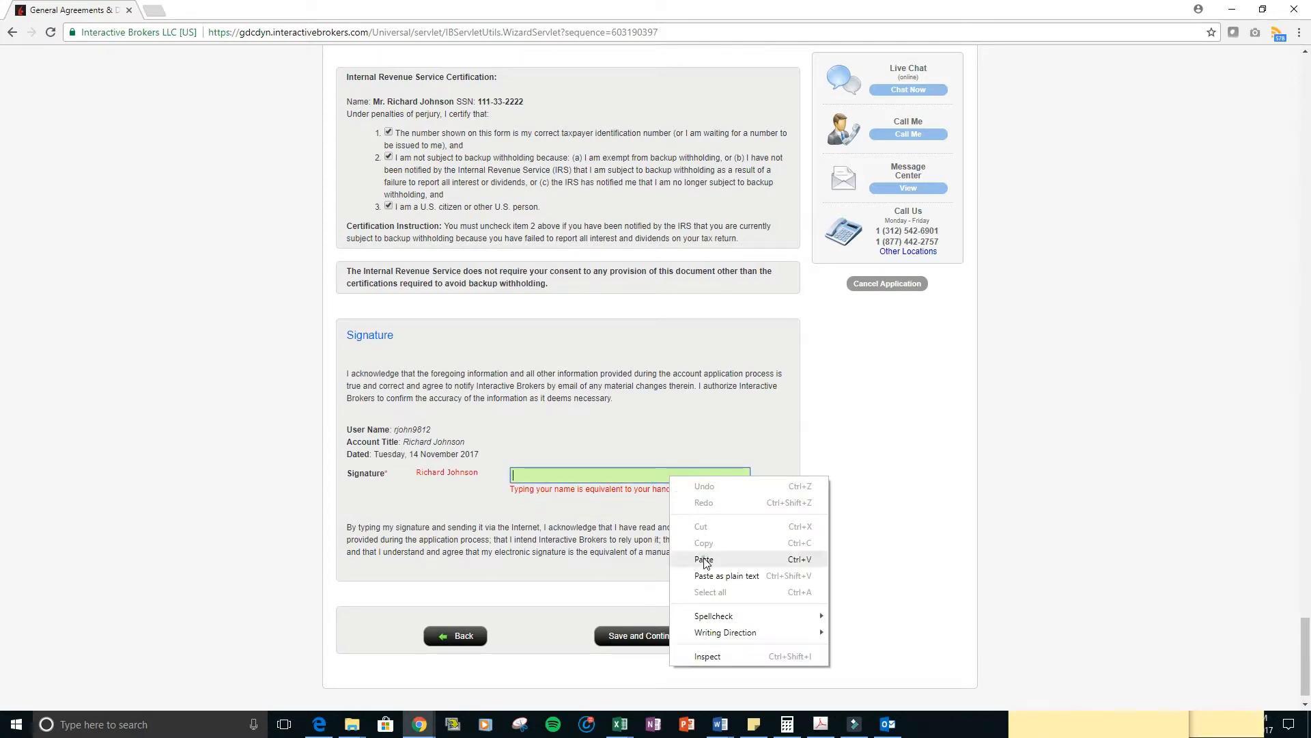
pyautogui.click(702, 555)
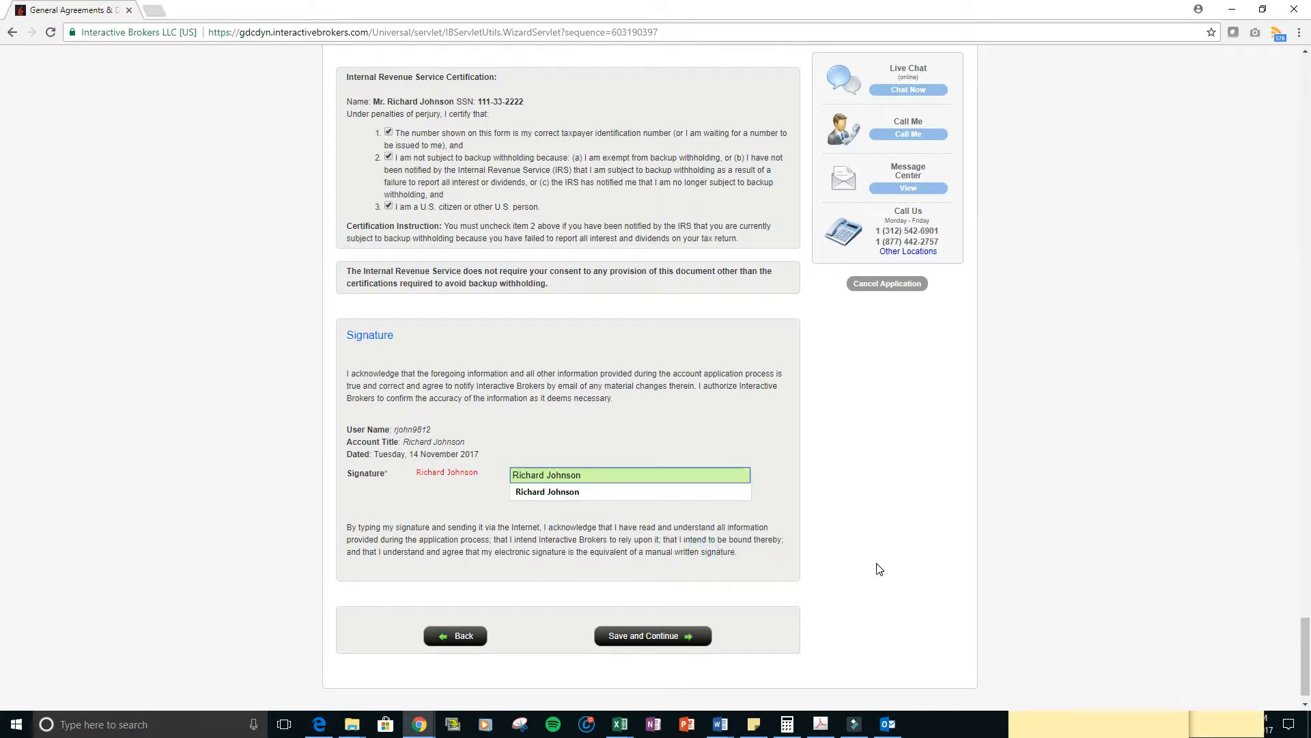
# Step: Agree to the After-Hours Trading risks disclosure, clear the submission error, and submit the signed page
pyautogui.scroll(4, 854, 550)
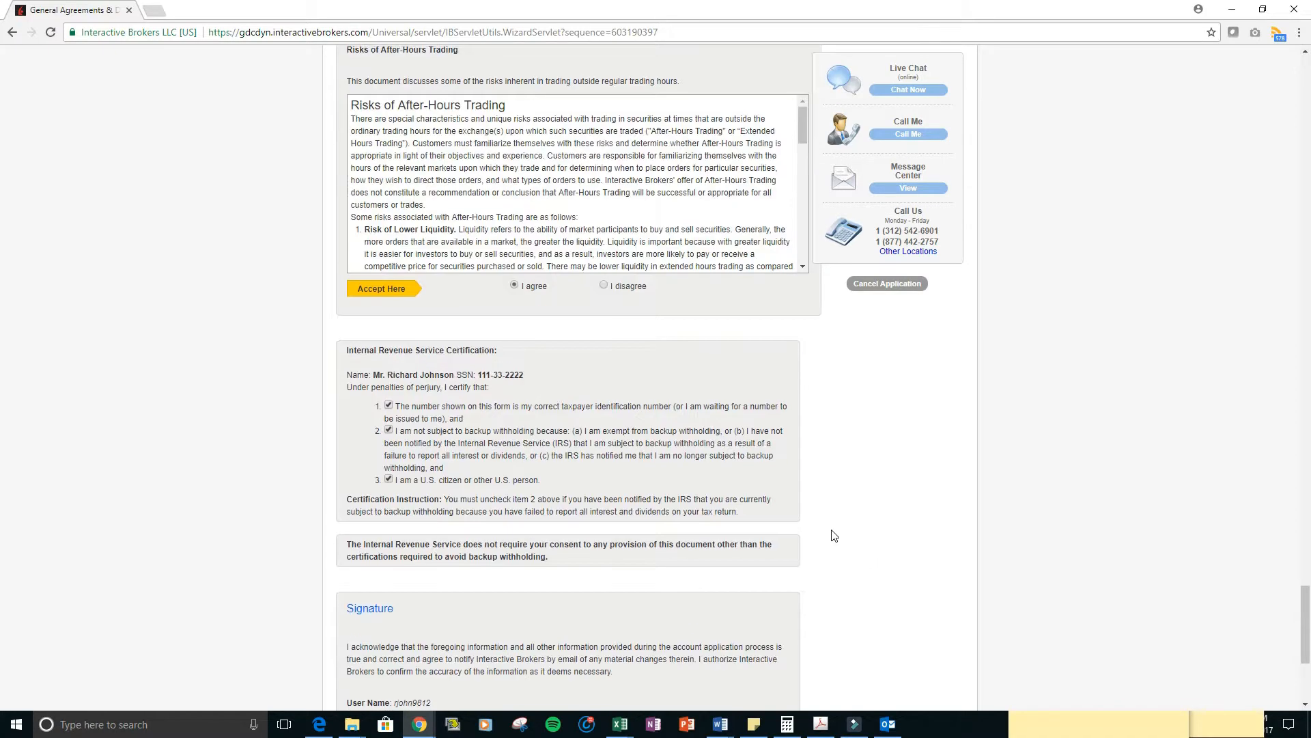
pyautogui.click(603, 285)
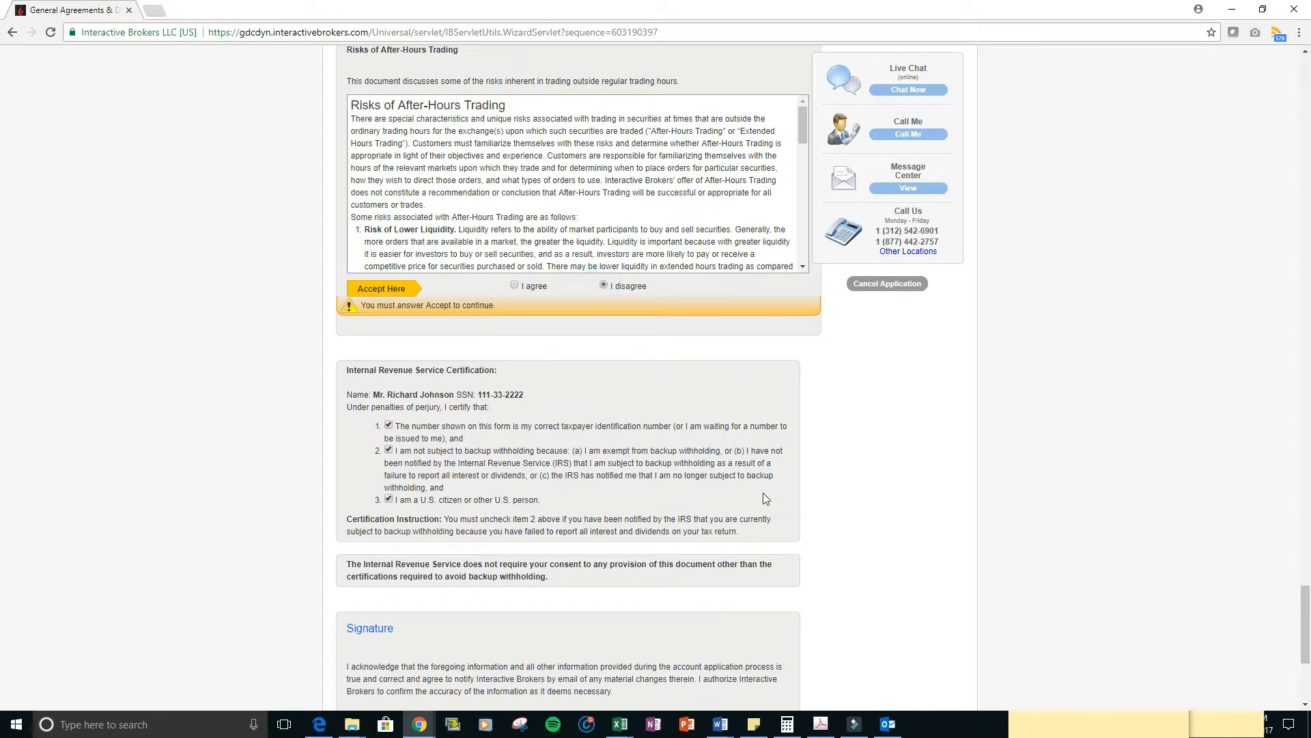
pyautogui.click(515, 285)
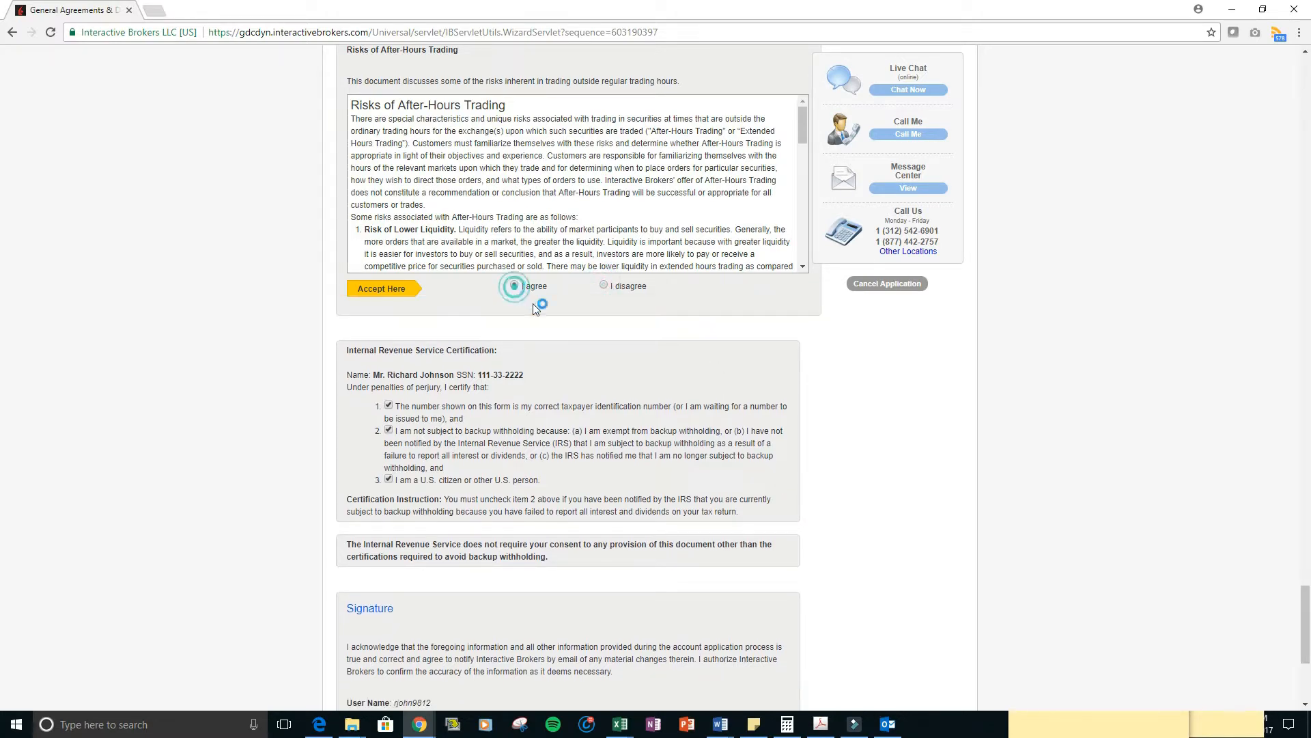
pyautogui.click(604, 285)
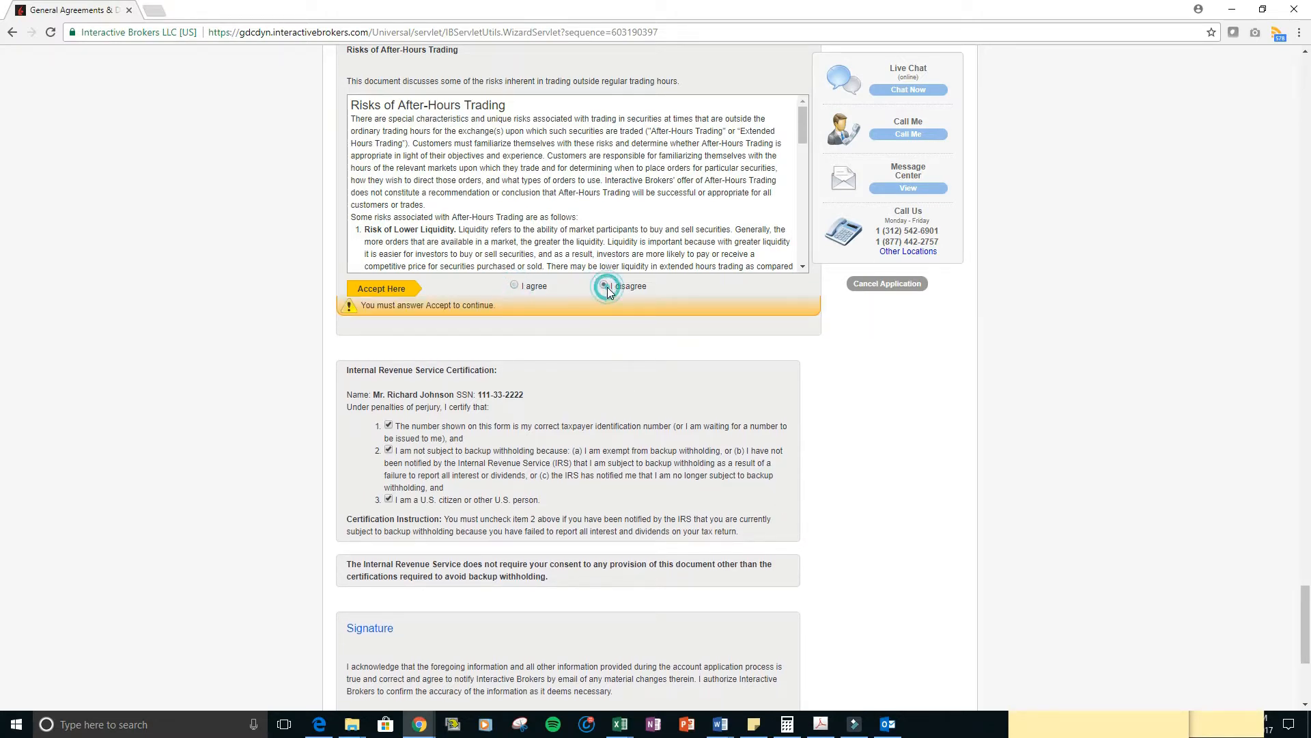
pyautogui.click(514, 286)
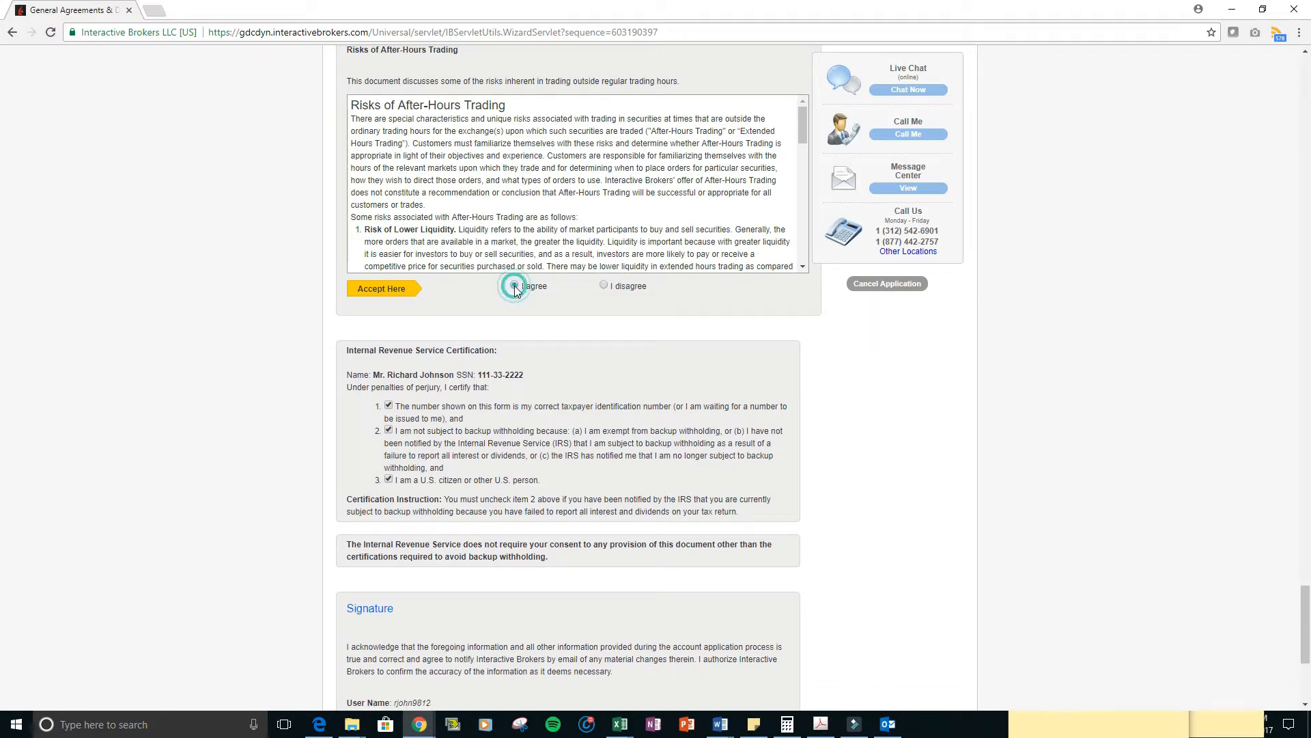
pyautogui.click(604, 285)
pyautogui.scroll(-4, 918, 516)
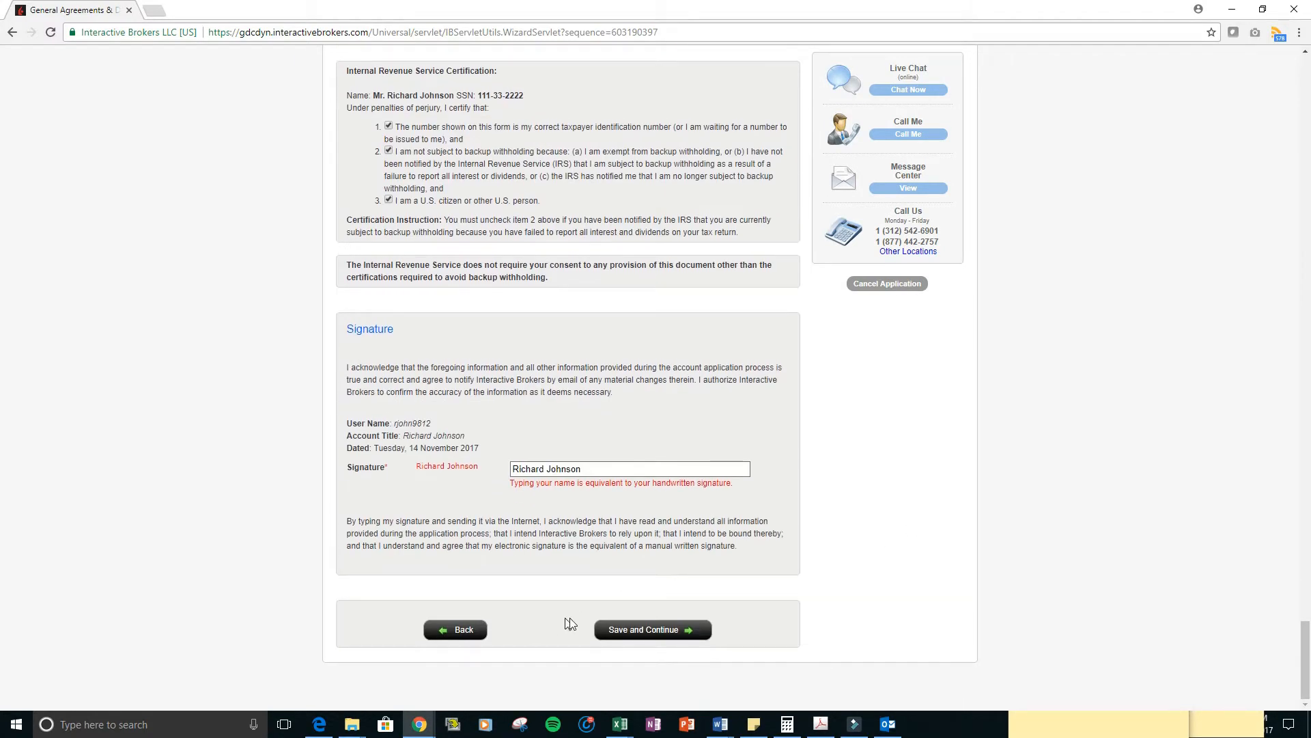
pyautogui.click(625, 634)
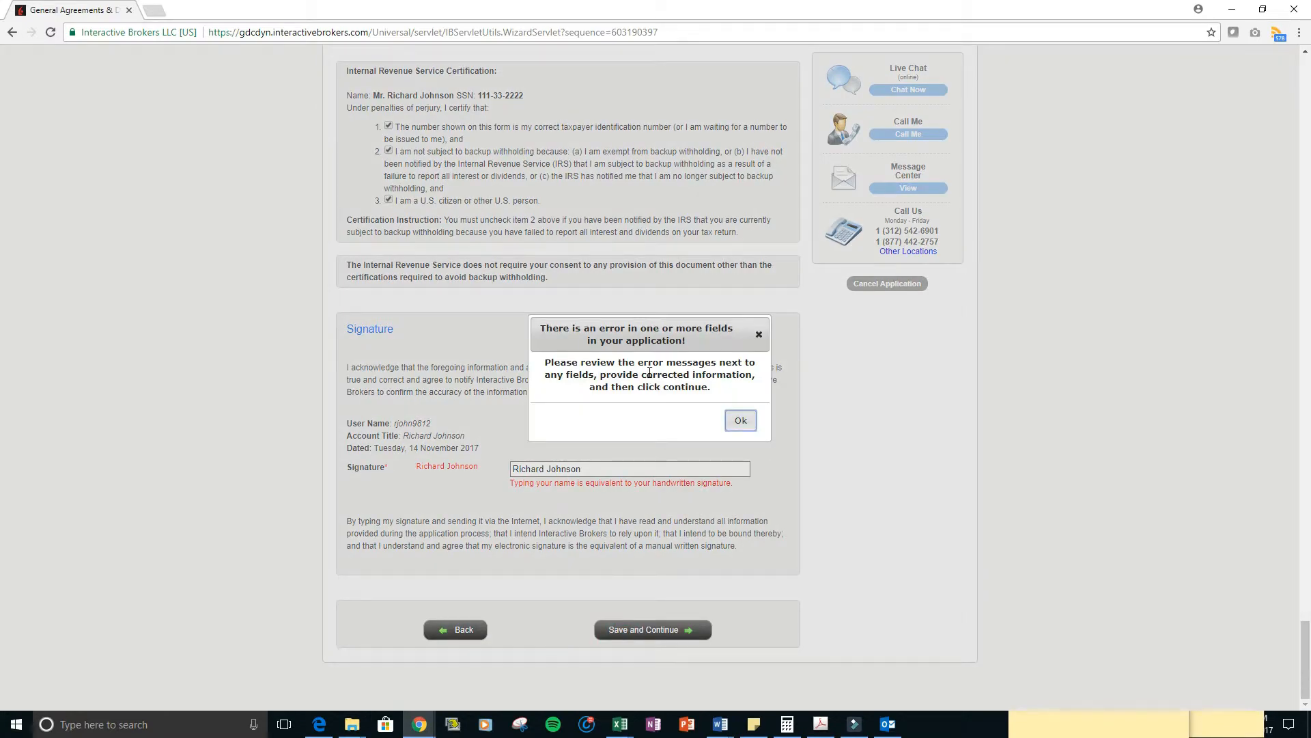
pyautogui.click(741, 419)
pyautogui.scroll(5, 844, 439)
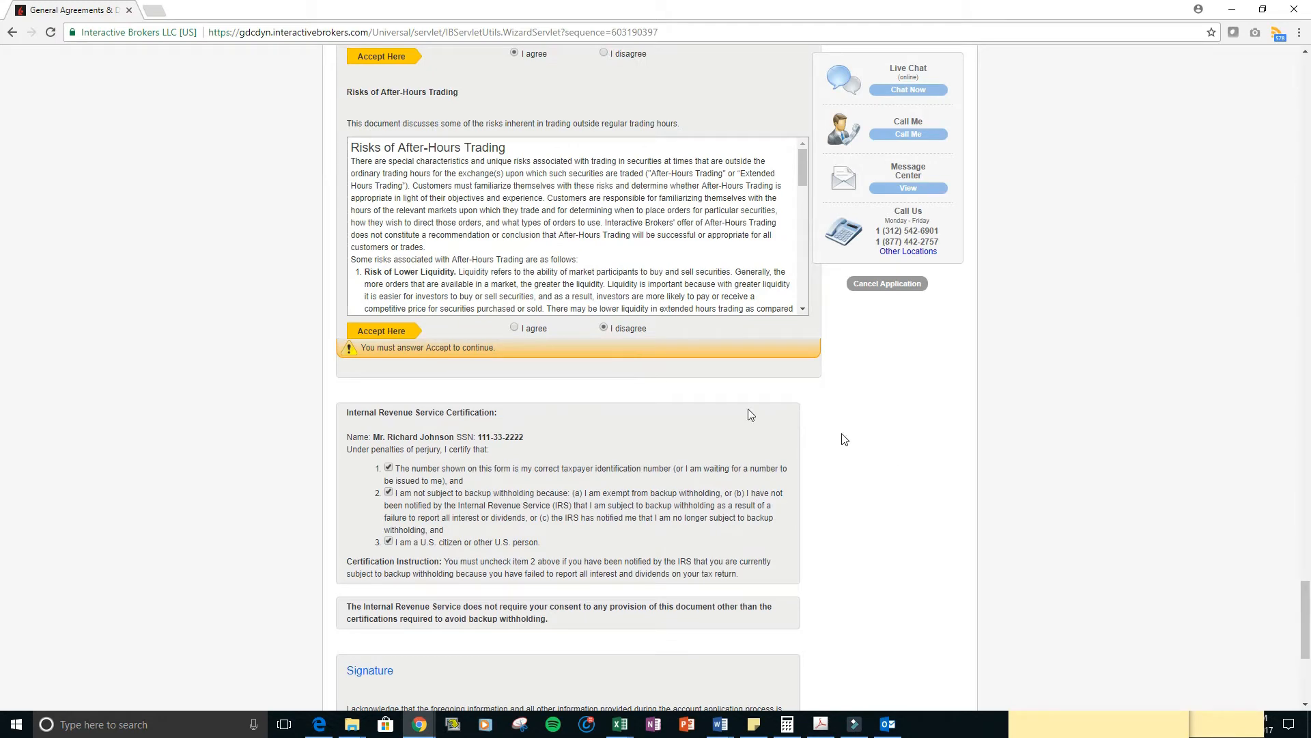
pyautogui.click(514, 328)
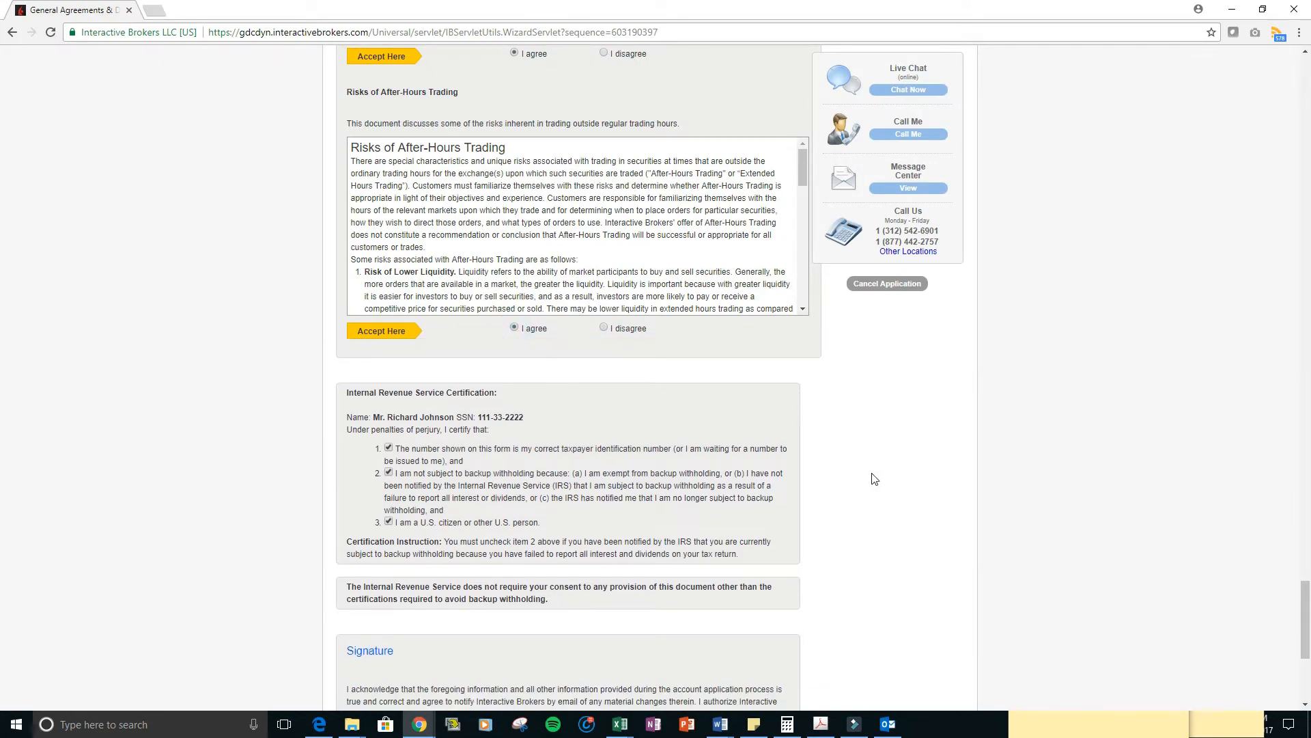
pyautogui.scroll(-3, 873, 481)
pyautogui.scroll(-2, 872, 494)
pyautogui.click(691, 609)
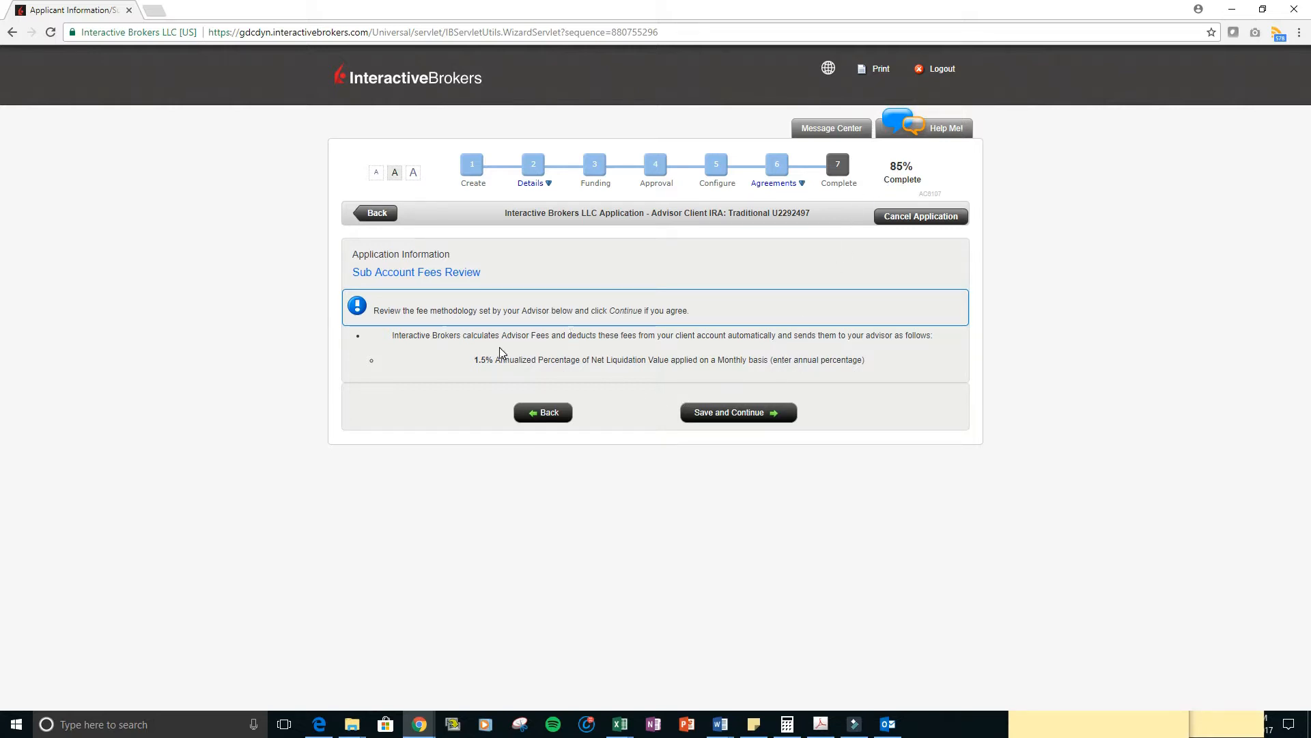
# Step: Continue past the Sub Account Fees Review listing the 1.5% annualized advisor fee
pyautogui.click(774, 422)
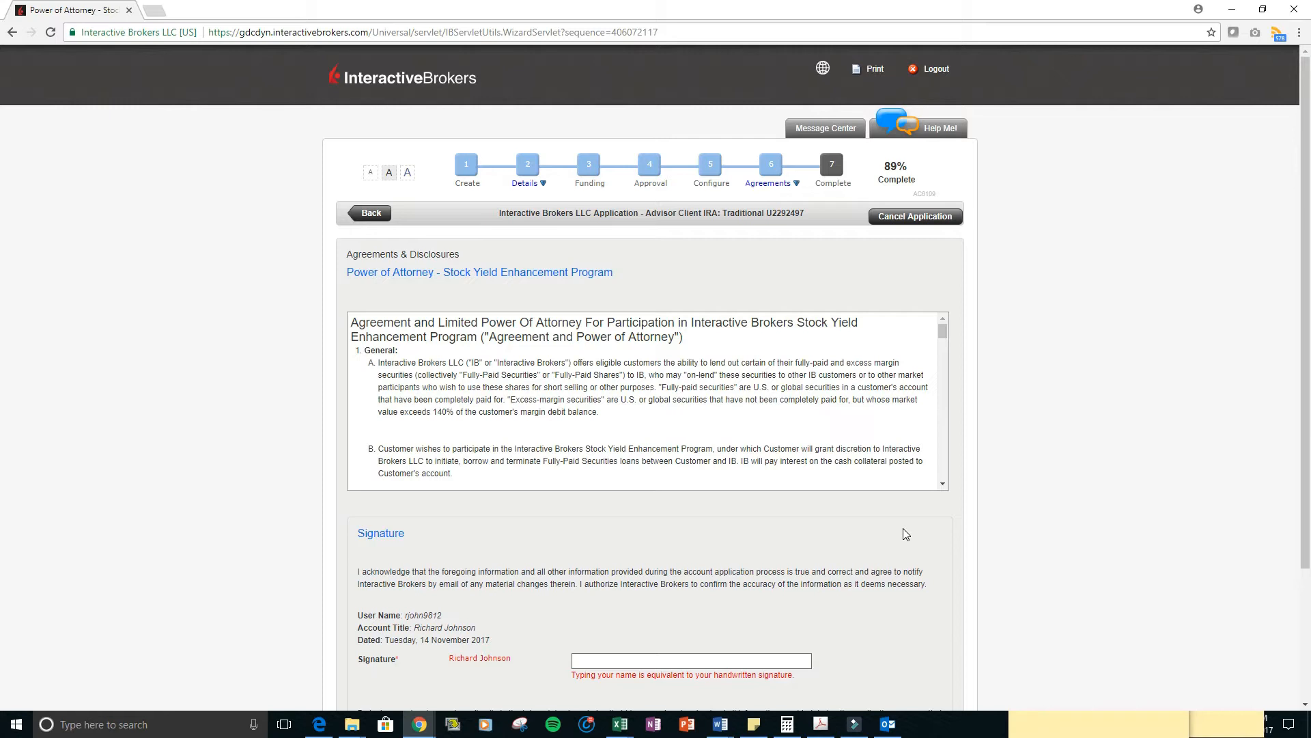
# Step: Paste the account holder's name as the power-of-attorney signature and submit it
pyautogui.scroll(-3, 857, 529)
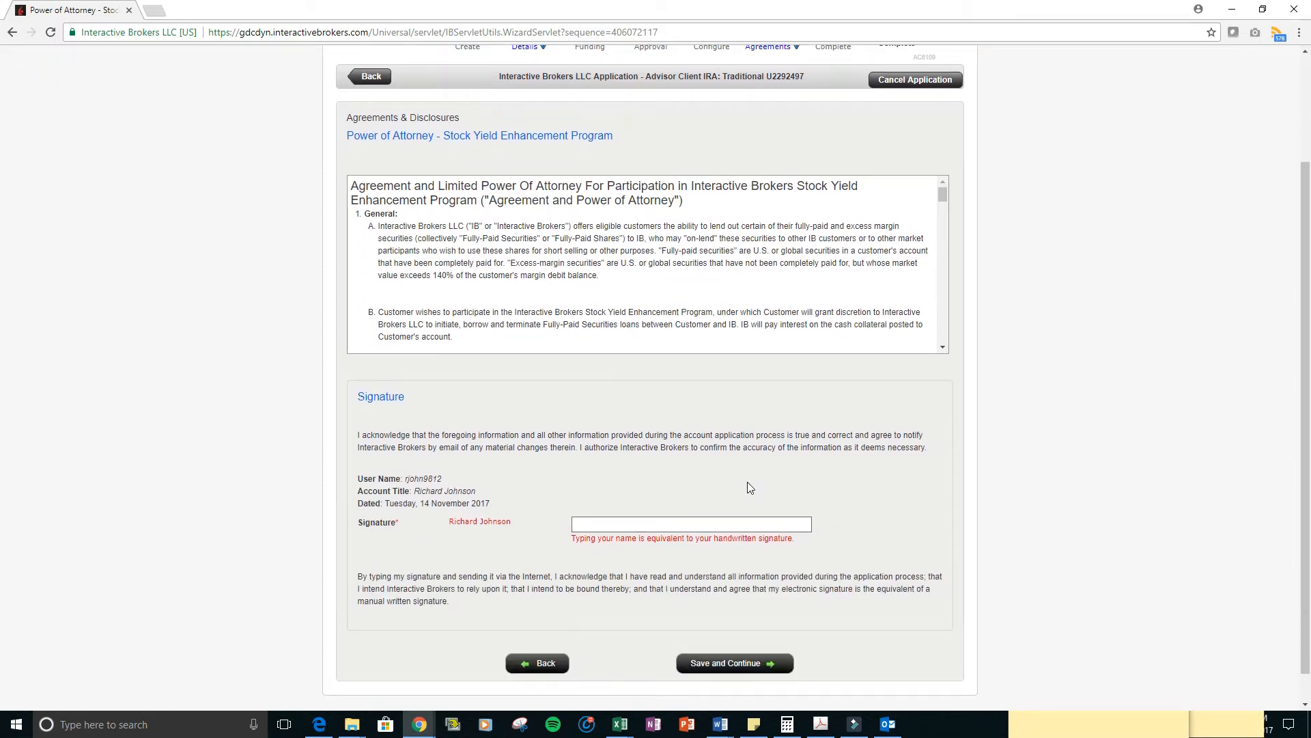
pyautogui.rightClick(594, 531)
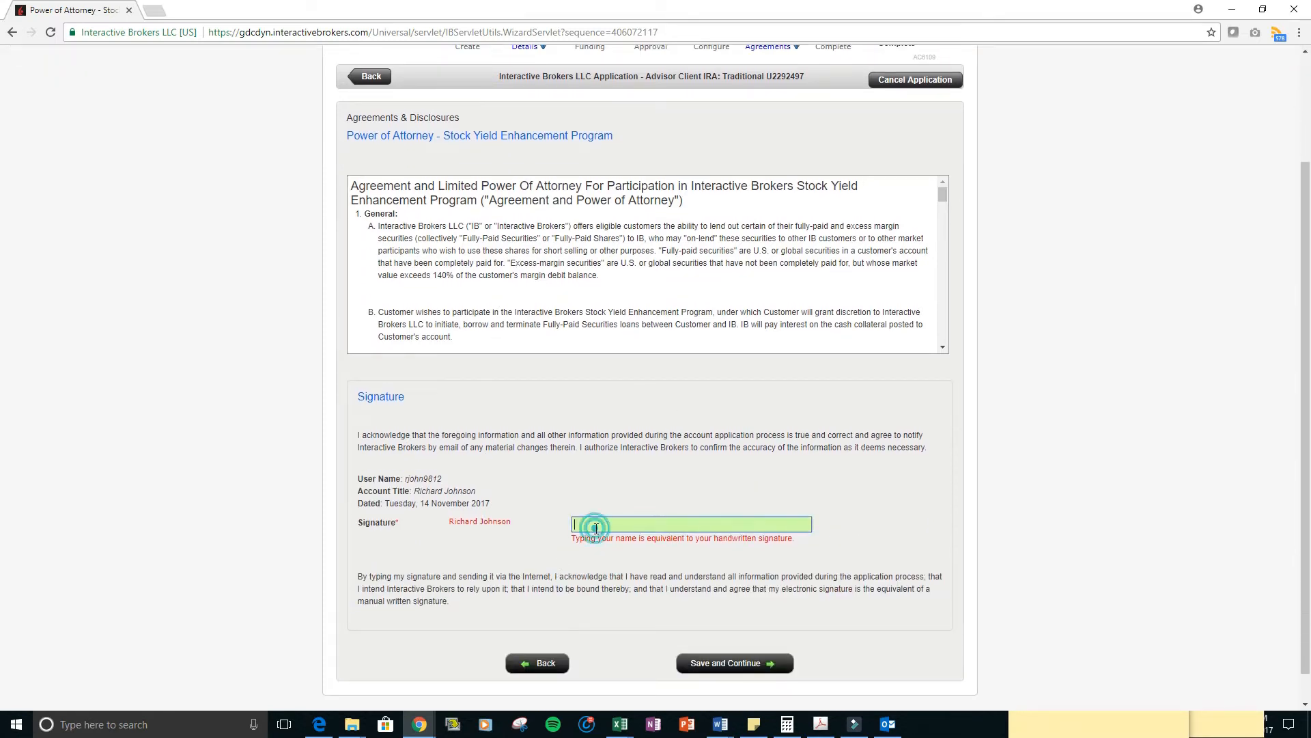
pyautogui.click(654, 422)
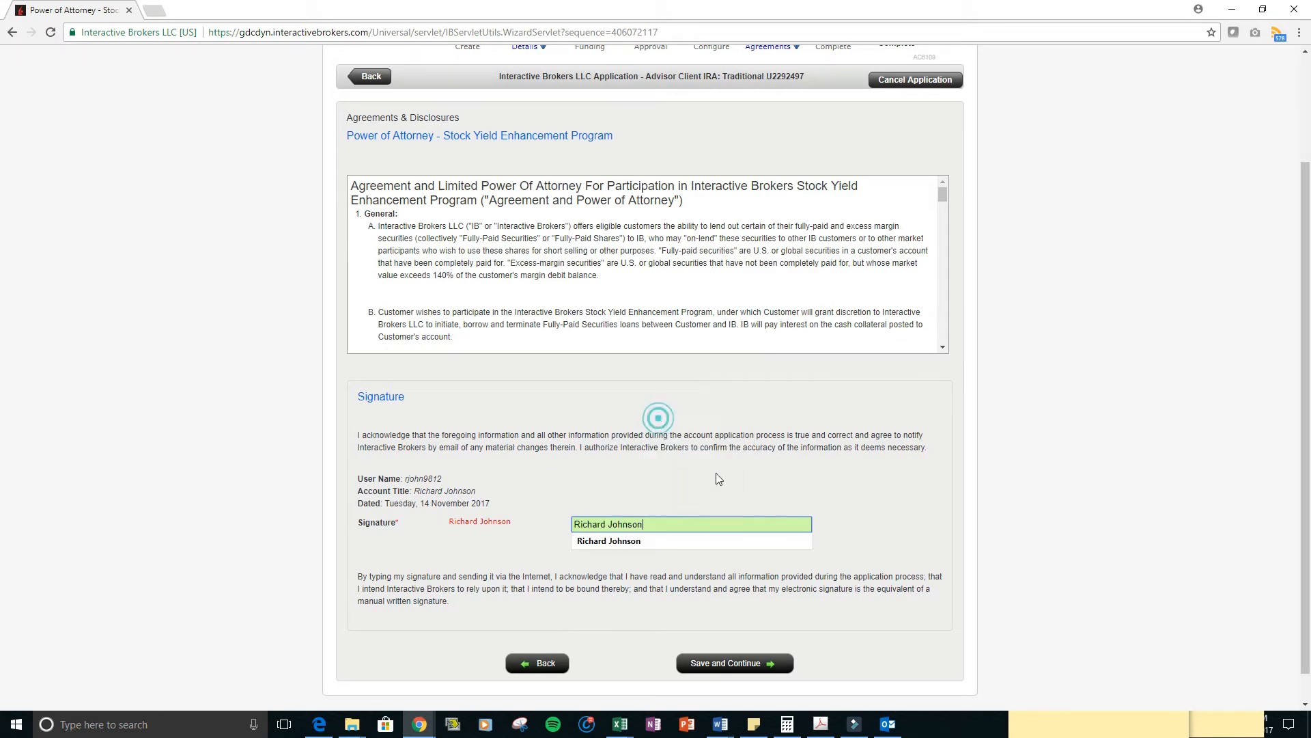
pyautogui.scroll(-1, 914, 539)
pyautogui.click(724, 633)
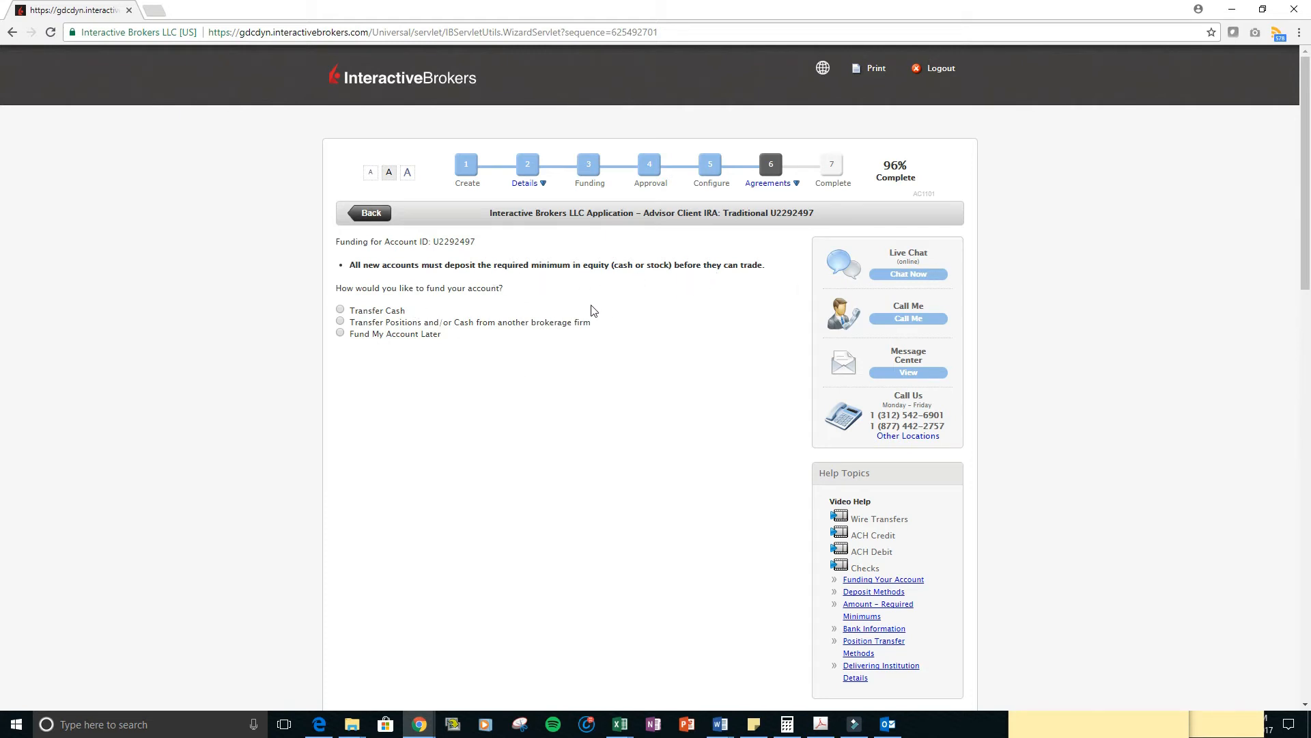
# Step: Choose Fund My Account Later as the funding method and save it
pyautogui.click(340, 332)
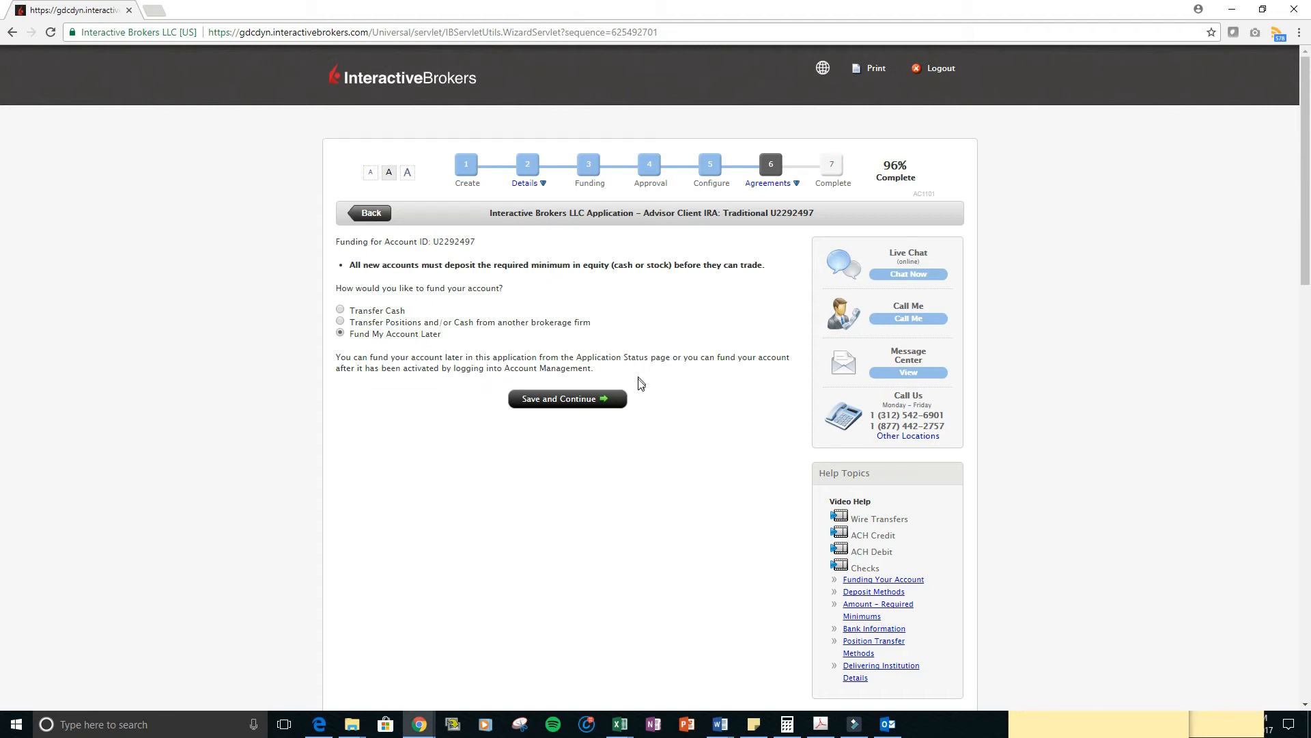
pyautogui.scroll(-3, 641, 382)
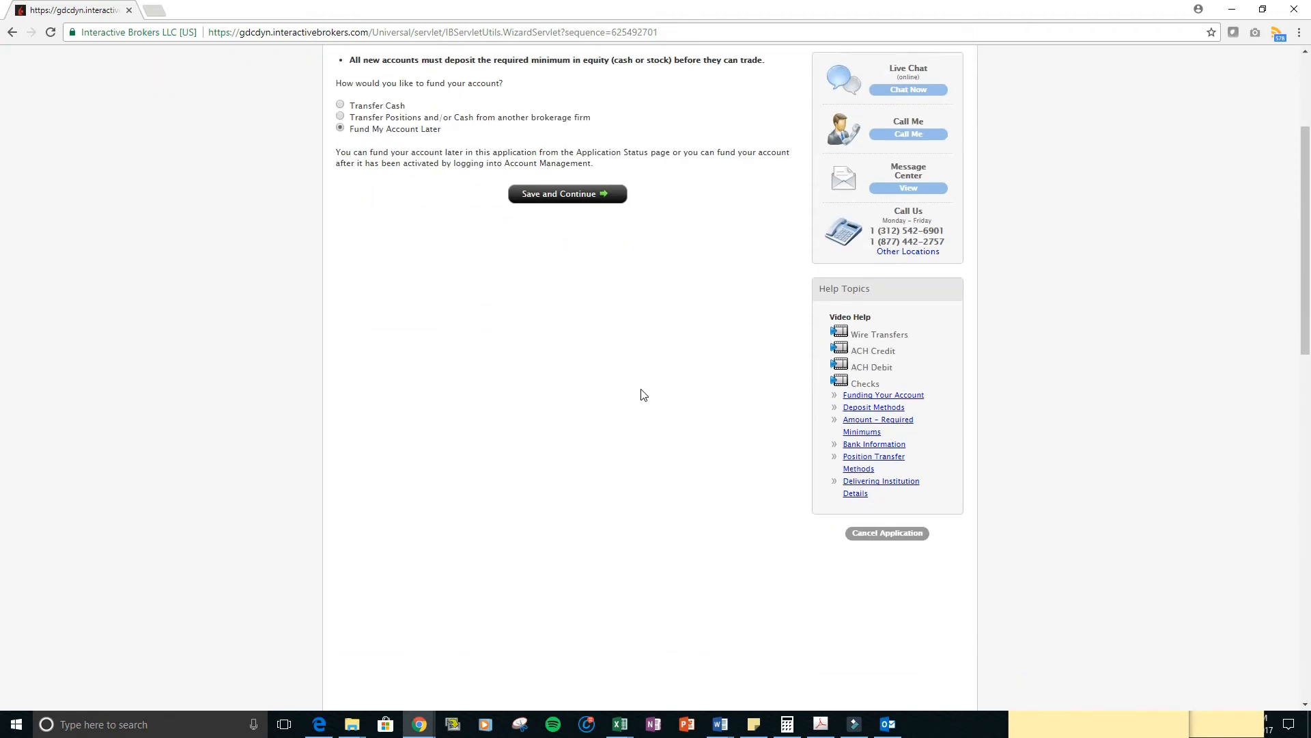
pyautogui.click(572, 196)
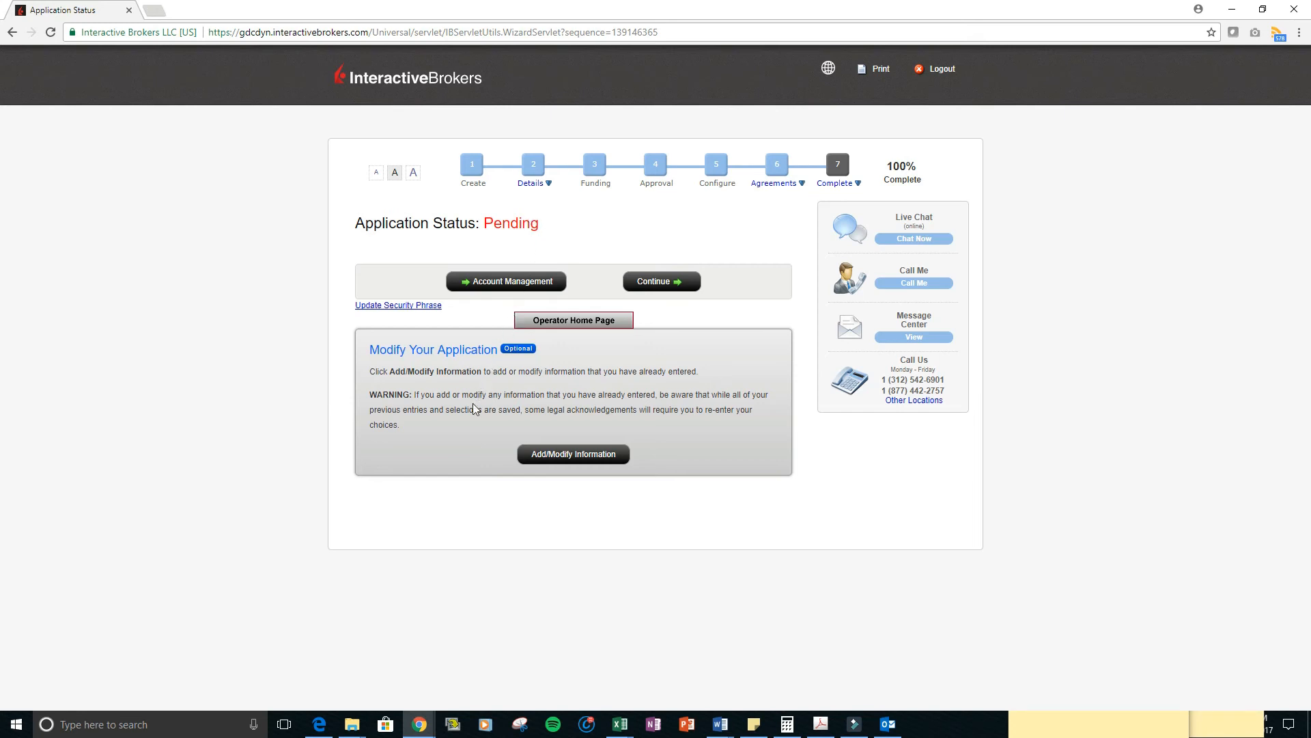
# Step: Check that every application item shows Completed, then log out of Account Management
pyautogui.click(572, 455)
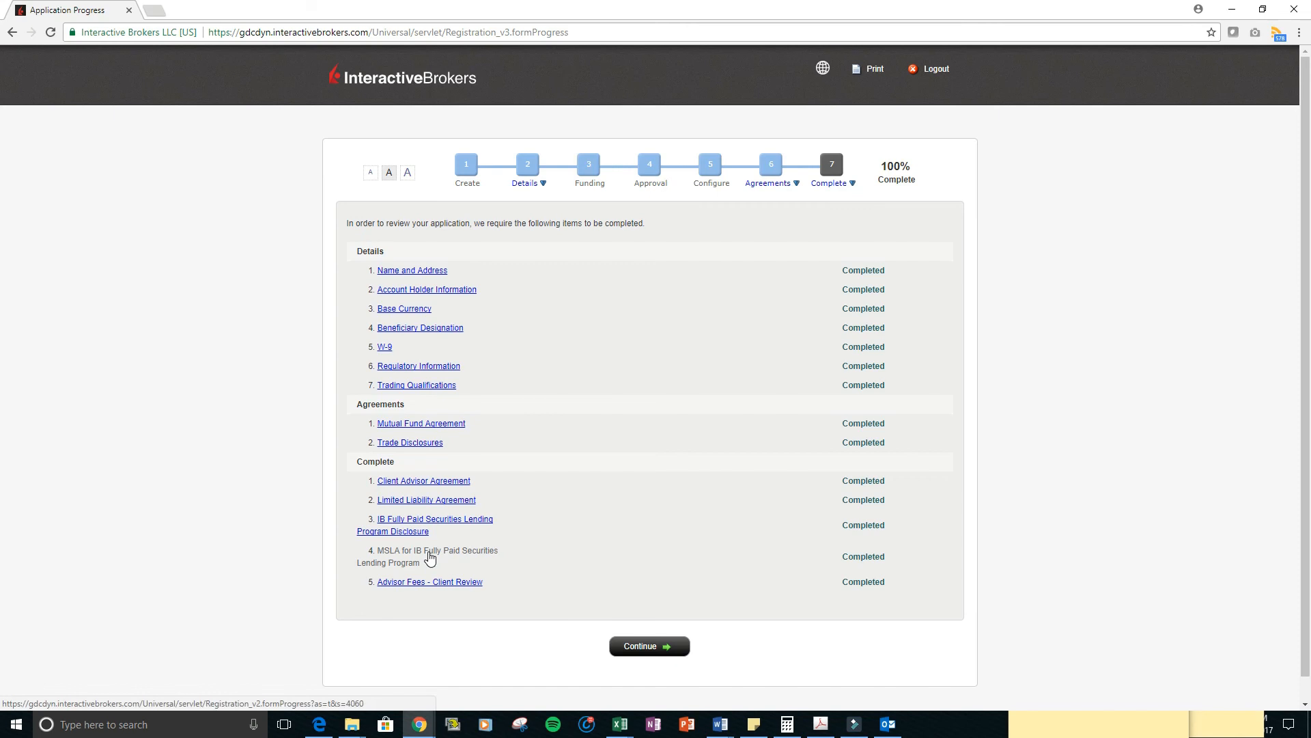
pyautogui.click(652, 642)
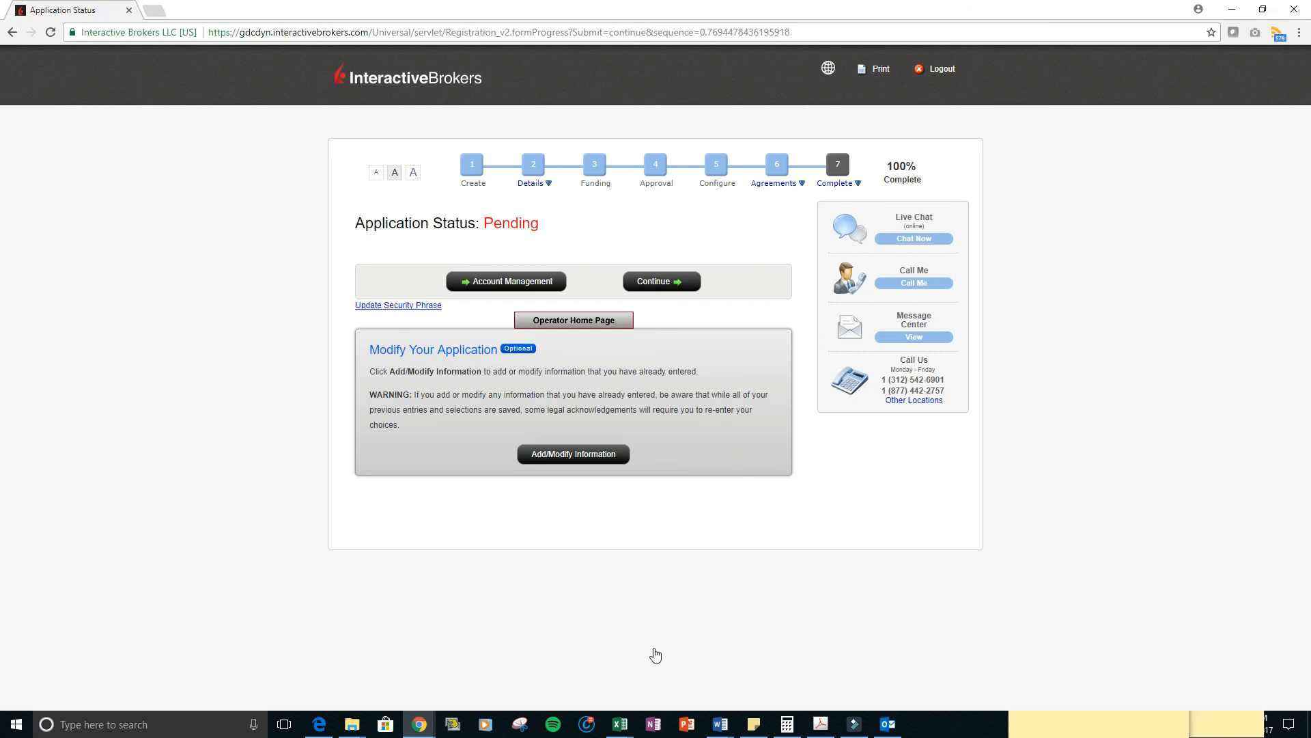
pyautogui.click(947, 71)
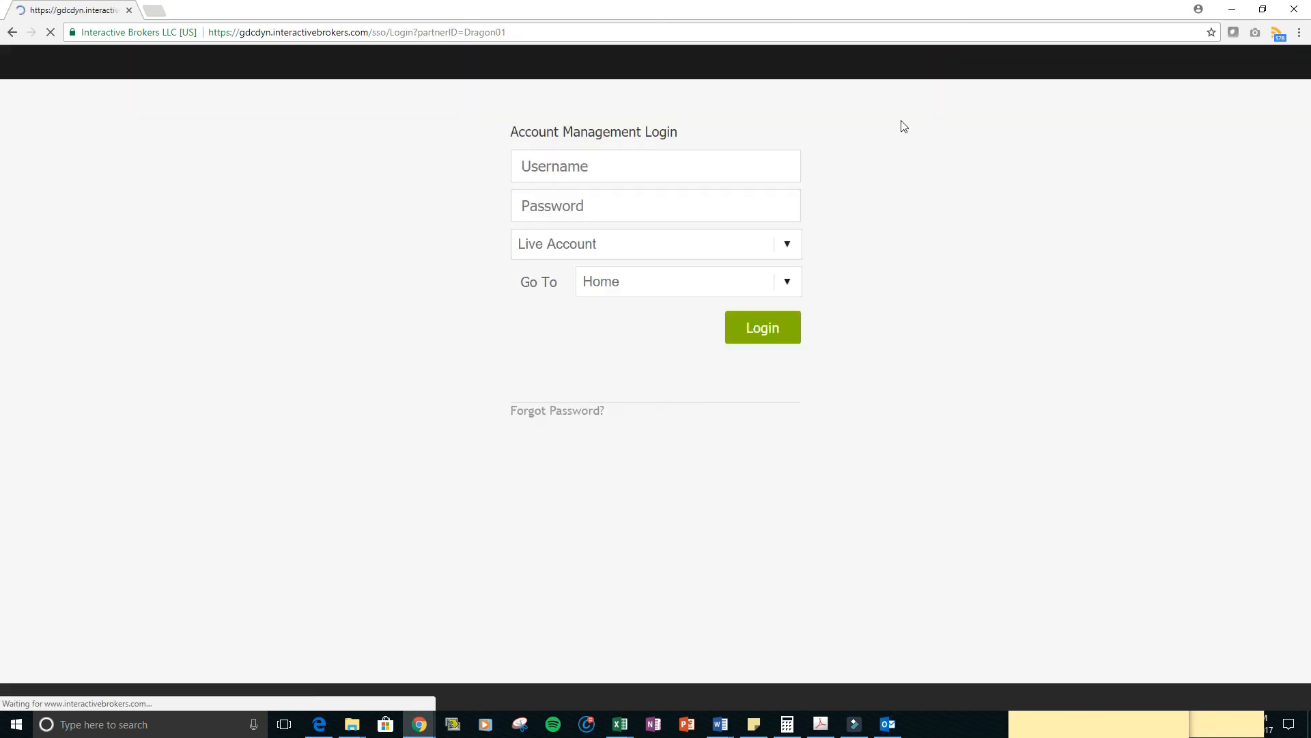